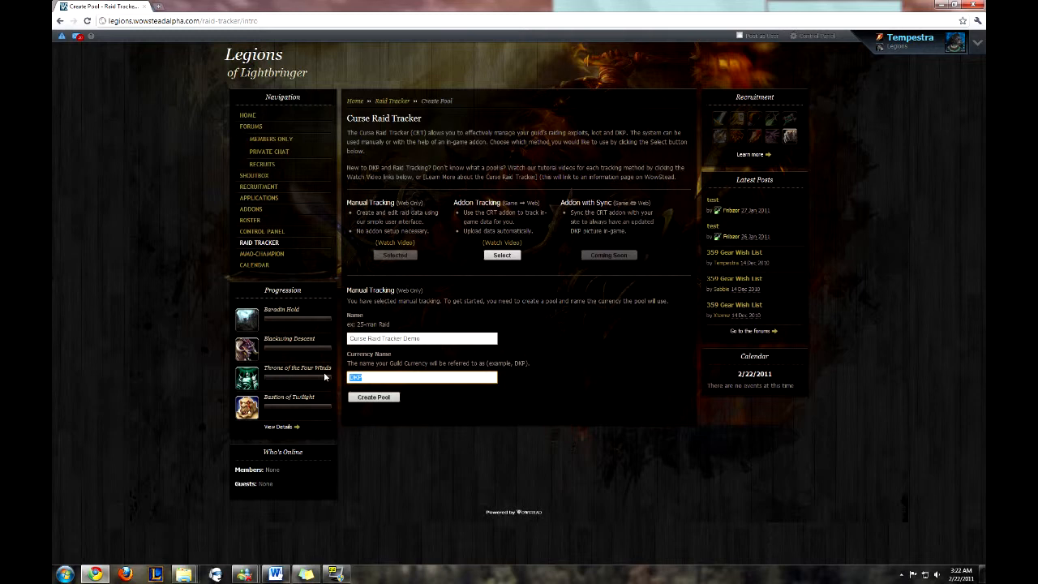
Step: Set the pool's currency name to CursePoints and create the manual tracking pool
text(CursePoints)
click(373, 399)
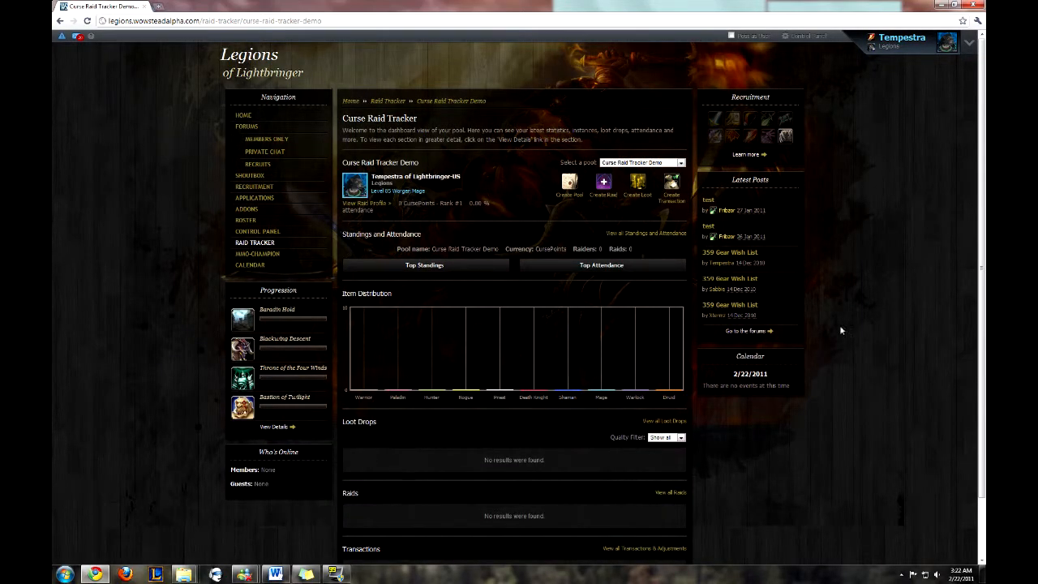
drag(982, 252, 976, 208)
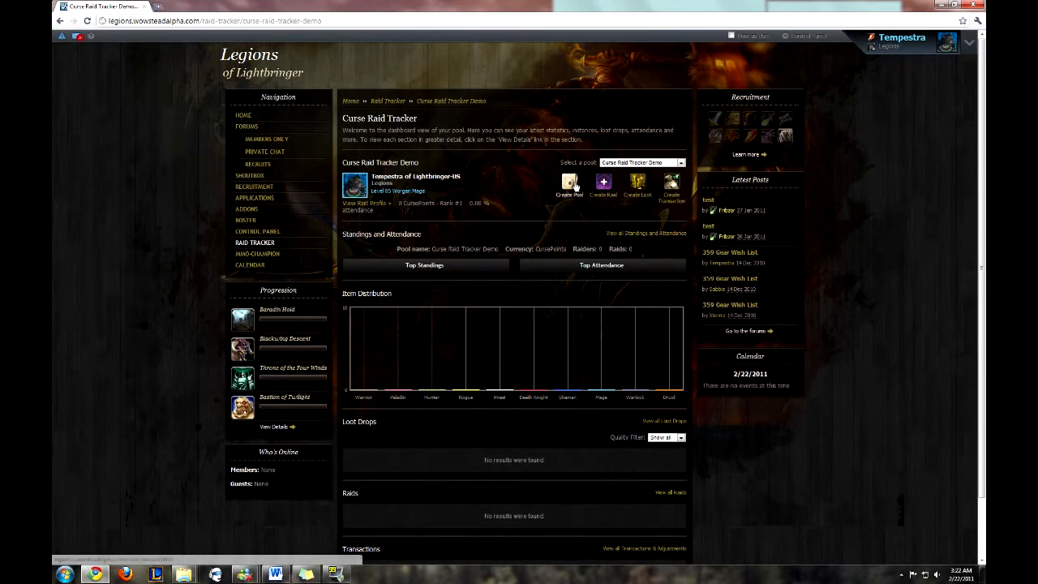
Step: Create a raid named "Blackwing Descent Full Clear 10-man 2-2-11" in the new pool
click(602, 184)
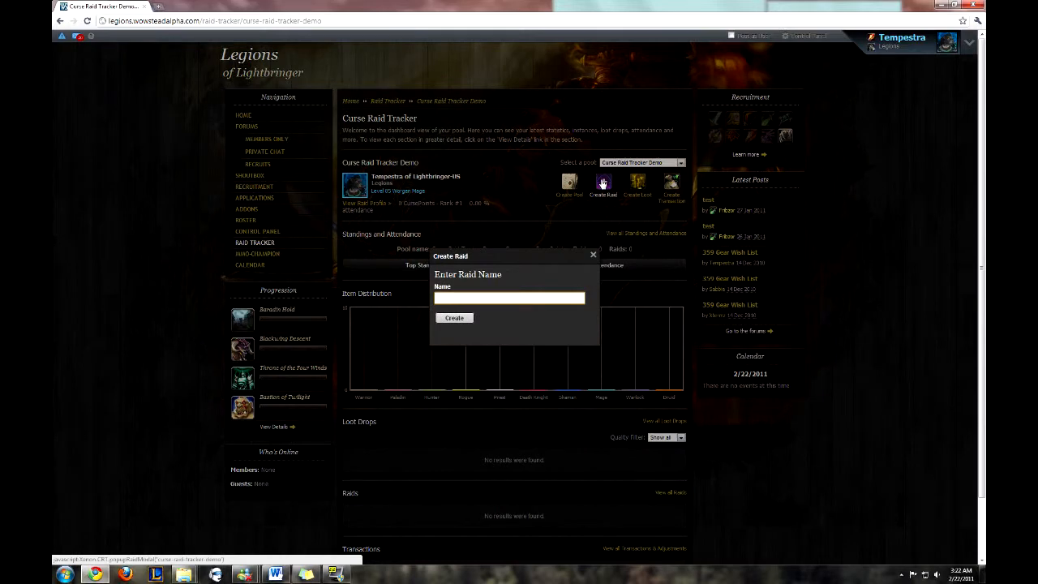
text(Blackwing Descent Full Clear 10-man 2-2-11)
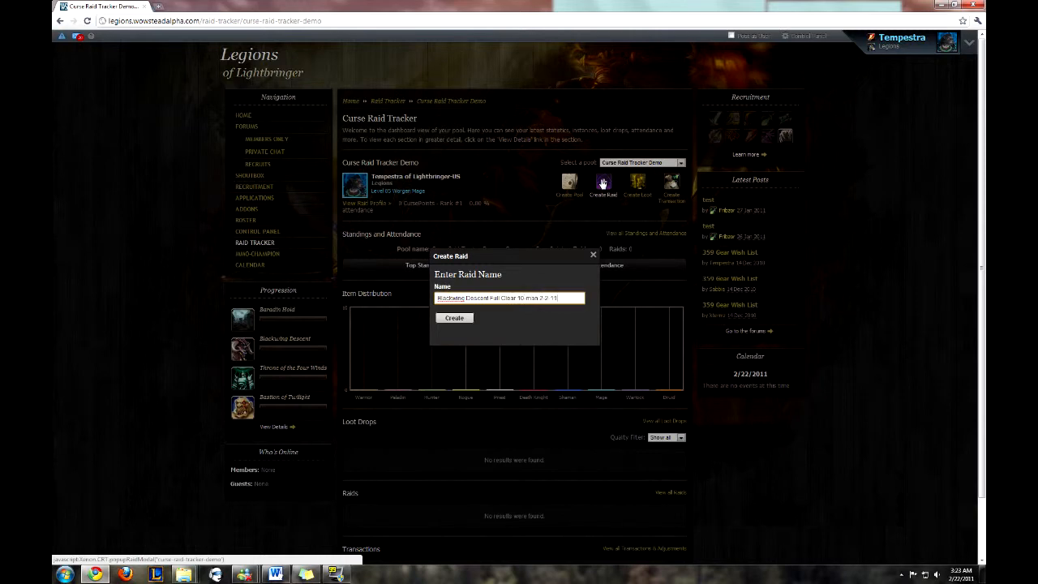
click(464, 321)
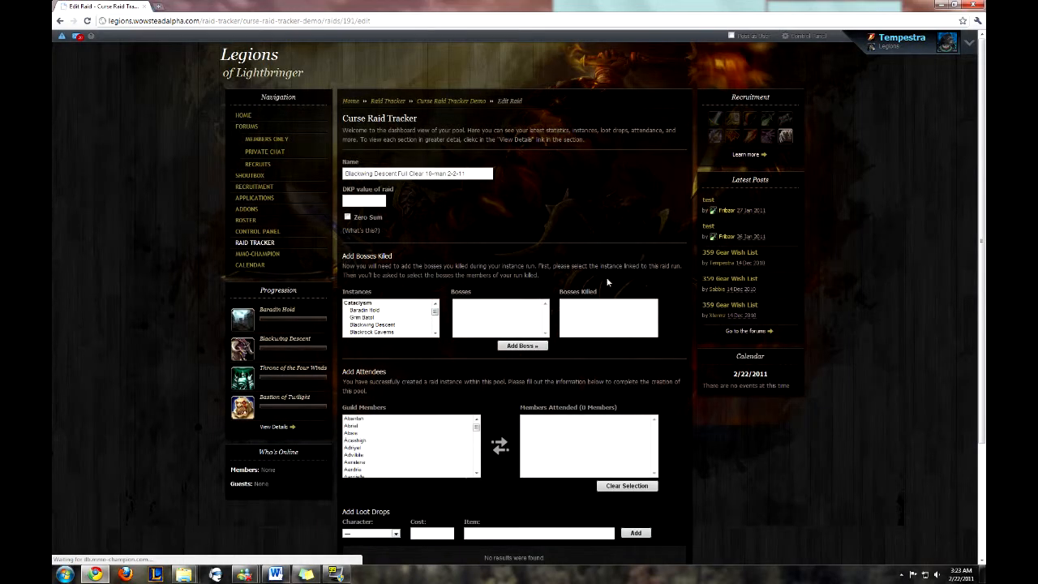
Step: Set the raid's DKP value to 100, trying the Zero Sum option and turning it back off
click(369, 201)
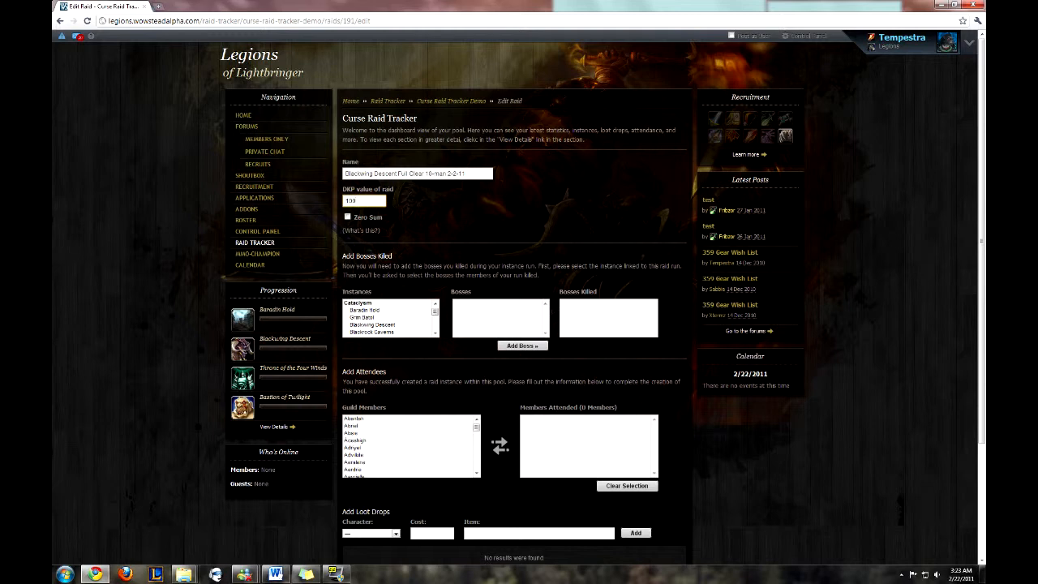
click(348, 217)
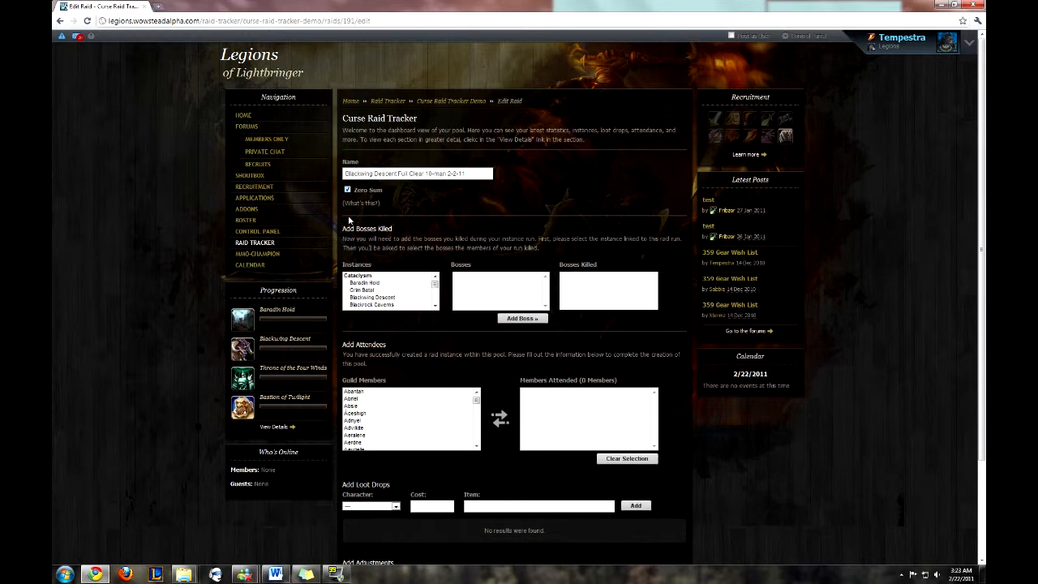
click(347, 189)
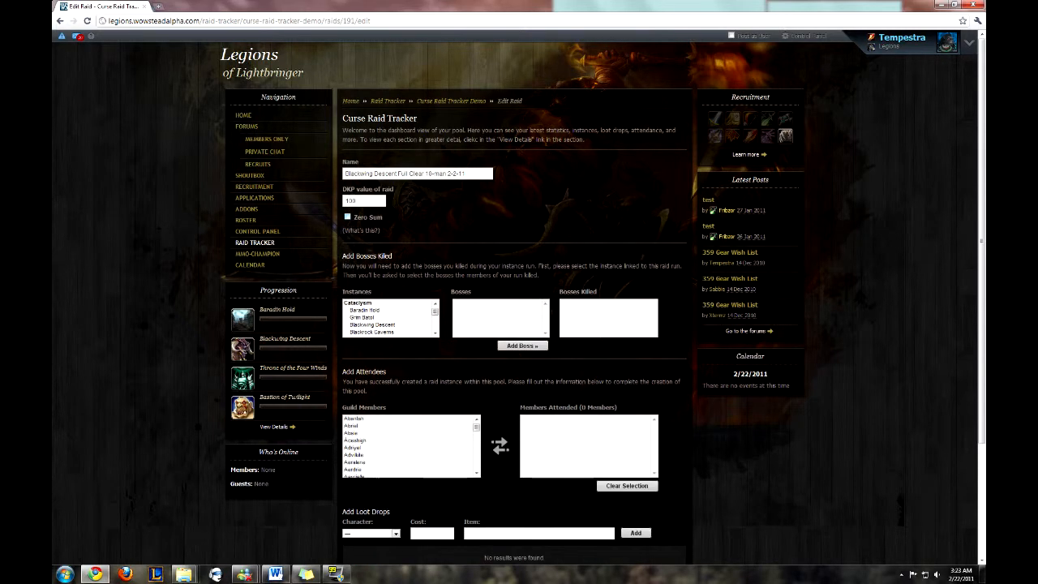
Step: Add Atramedes, Chimaeron, Electron, Magmaw, Maloriak and Nefarian from the Blackwing Descent instance to the bosses killed
click(402, 325)
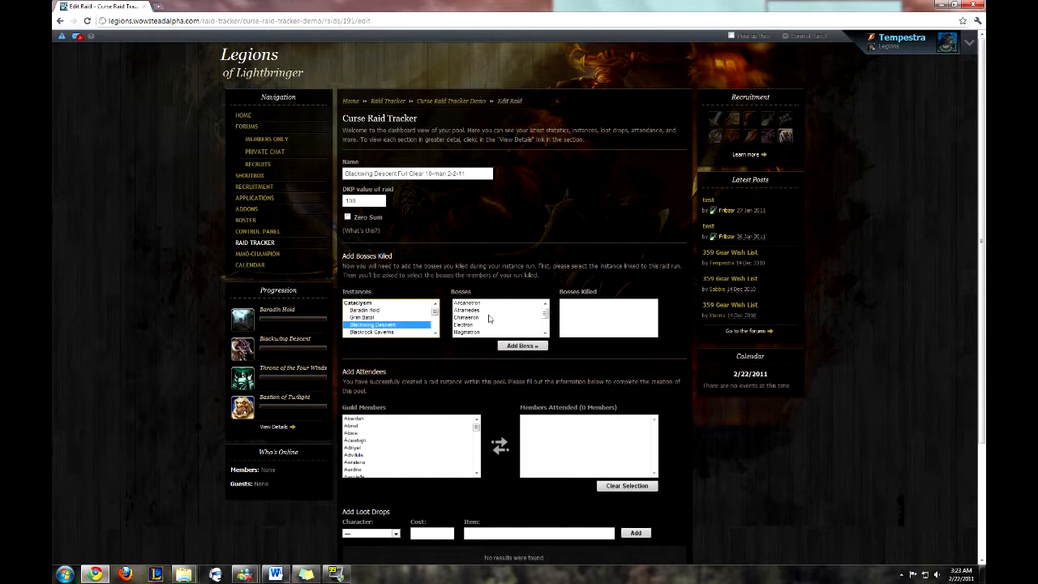
drag(512, 312, 490, 329)
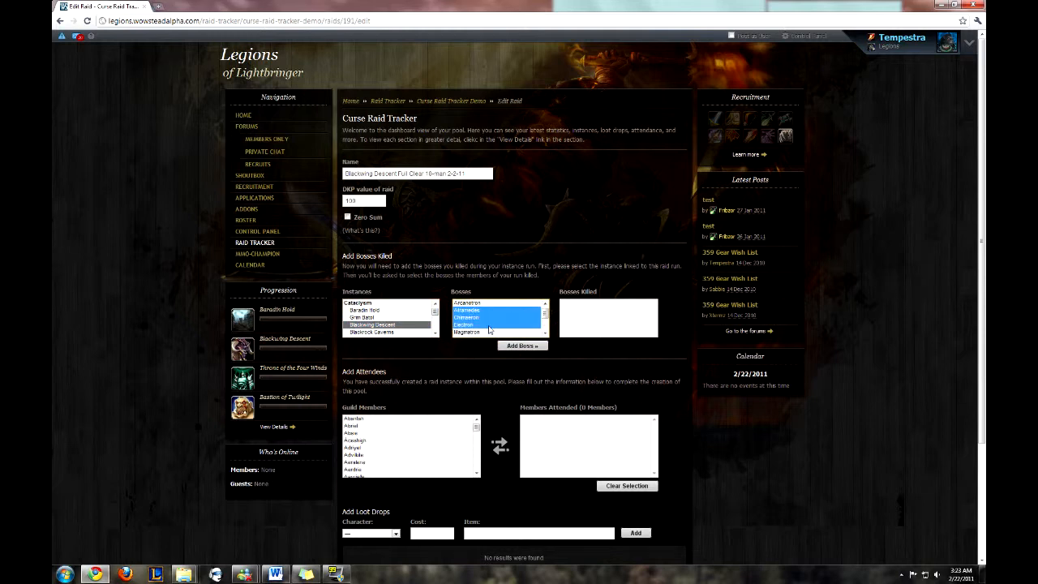
drag(546, 314, 547, 330)
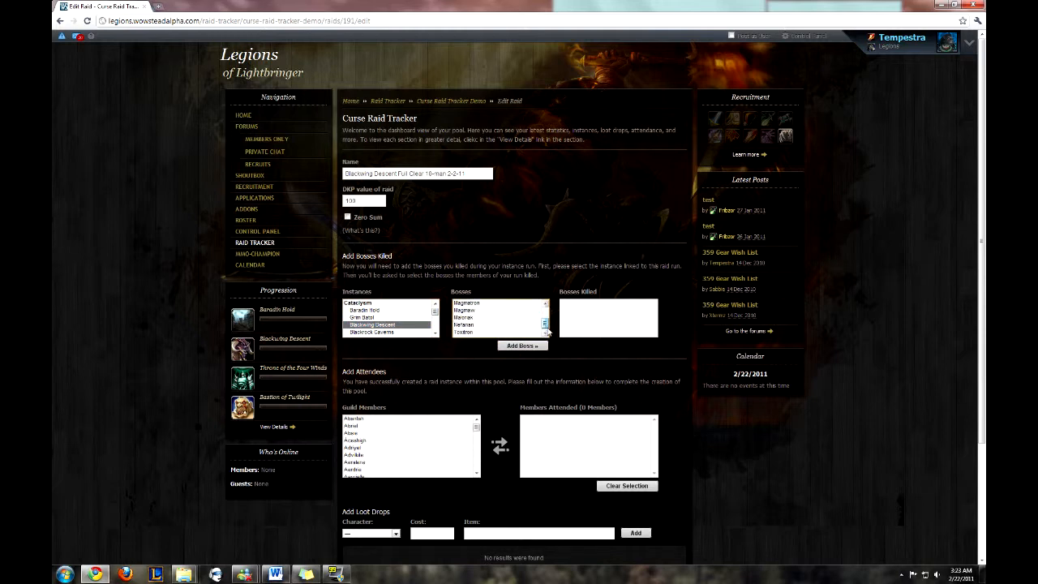
drag(479, 311, 514, 332)
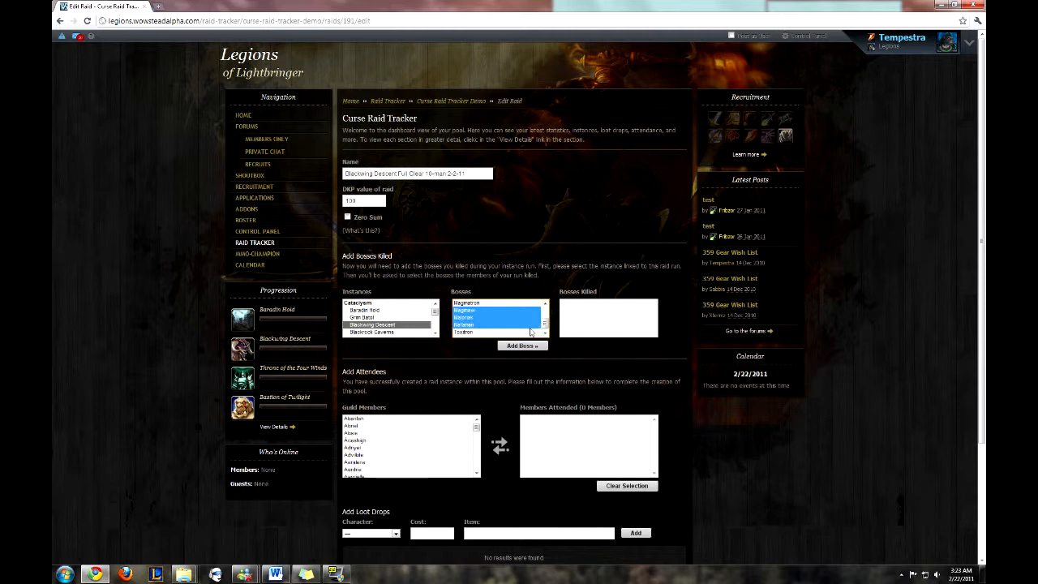
click(524, 345)
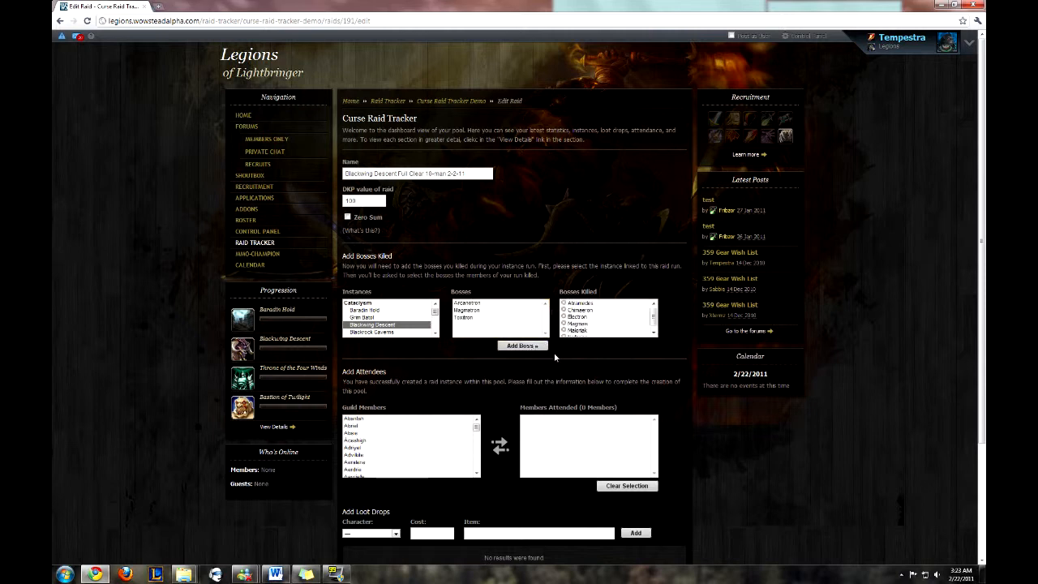
Step: Add the guild members whose names begin with "Tem" and "Ep" to the raid's attendees
click(407, 439)
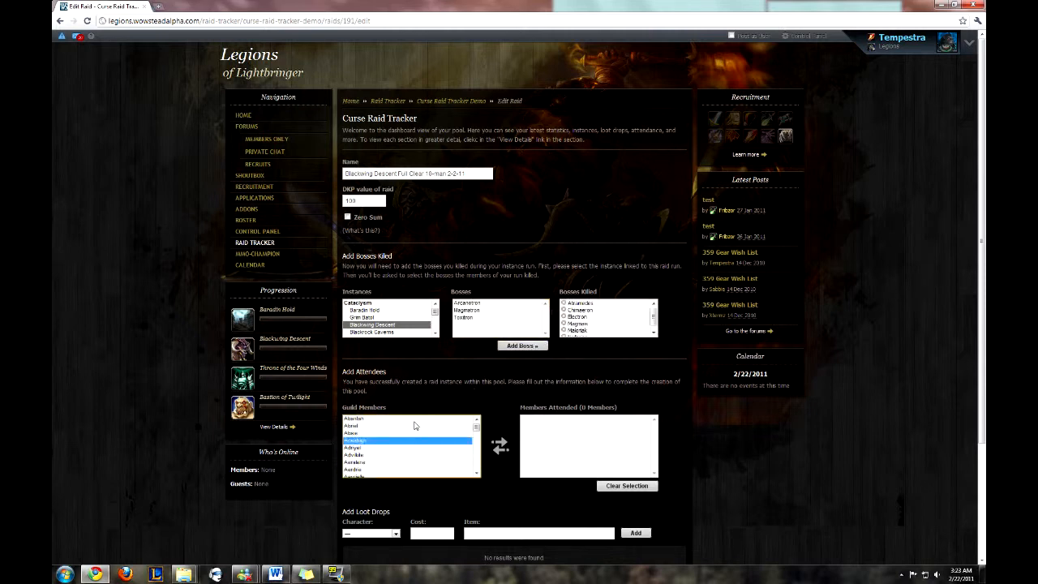
text(tem)
click(500, 445)
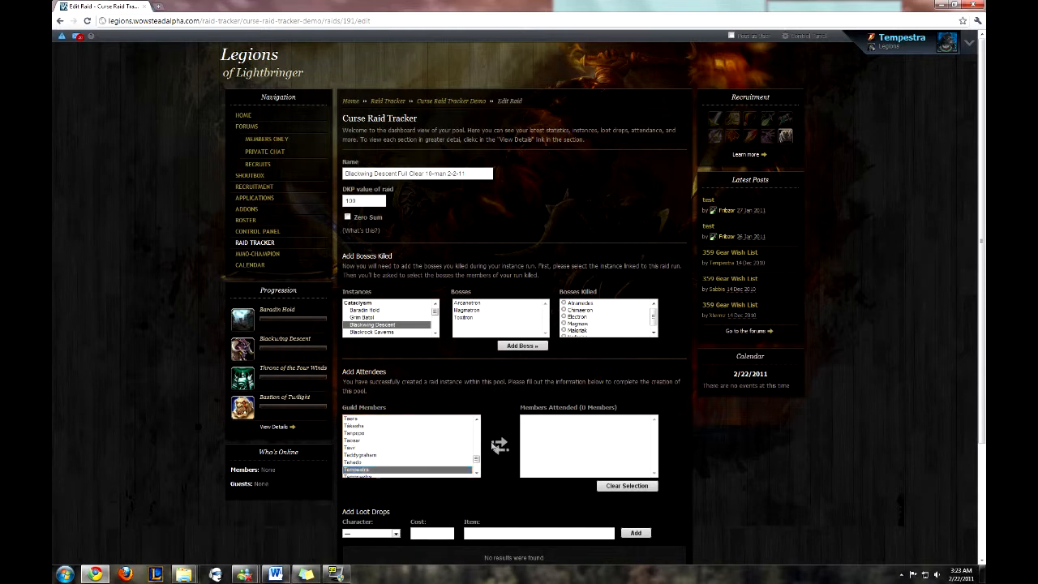
click(411, 448)
text(ep)
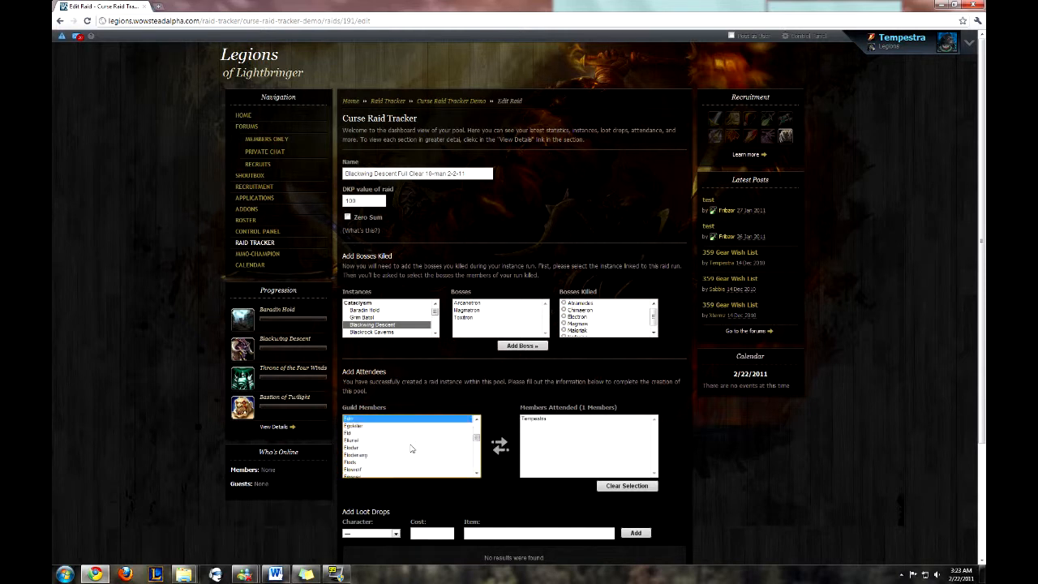
click(500, 445)
Step: Add the guild members whose names begin with "Sz" and "Eg" to the raid's attendees
click(397, 449)
text(sz)
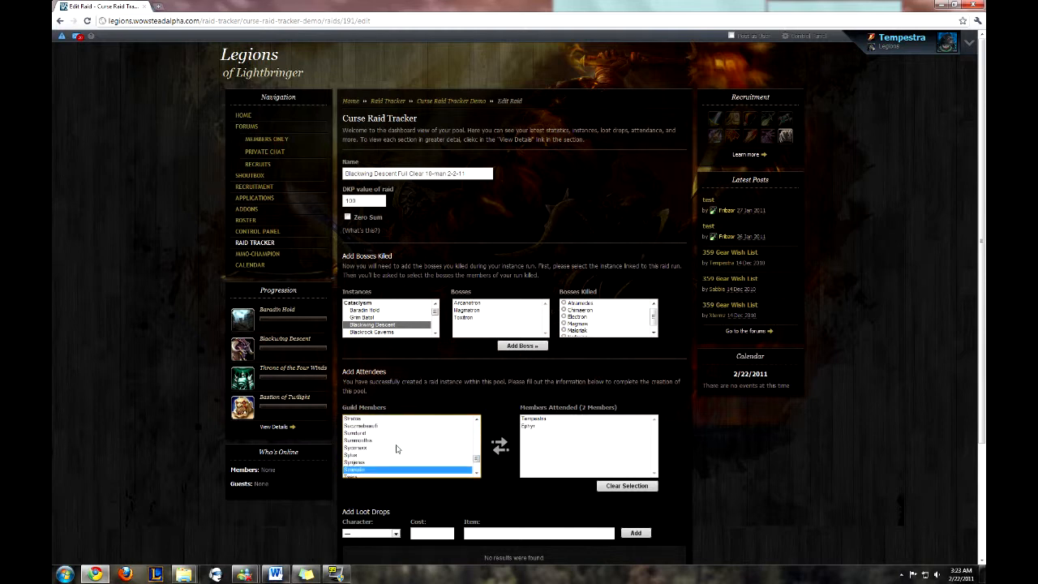
click(500, 445)
click(412, 447)
text(f)
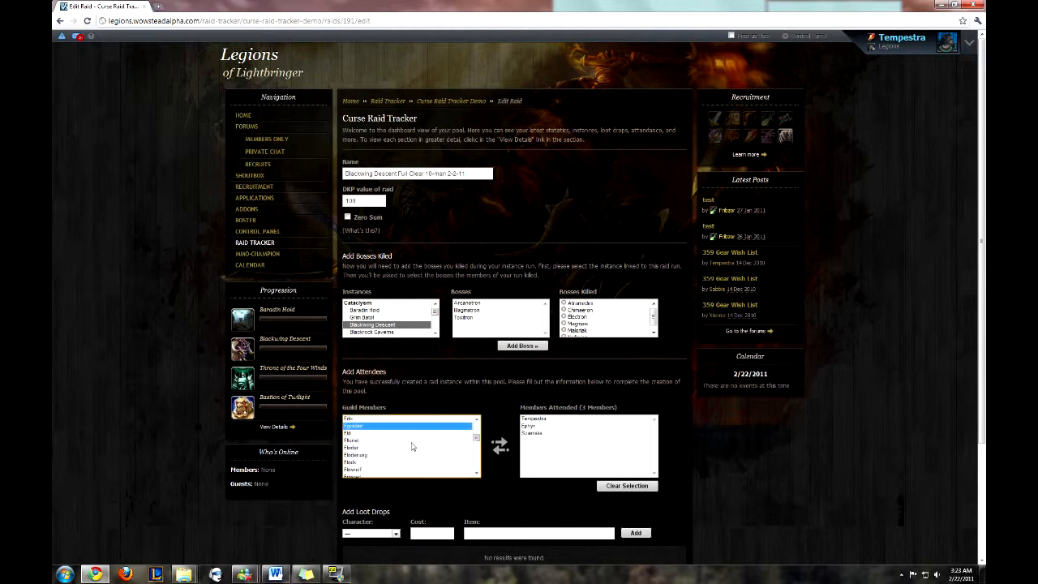
click(499, 445)
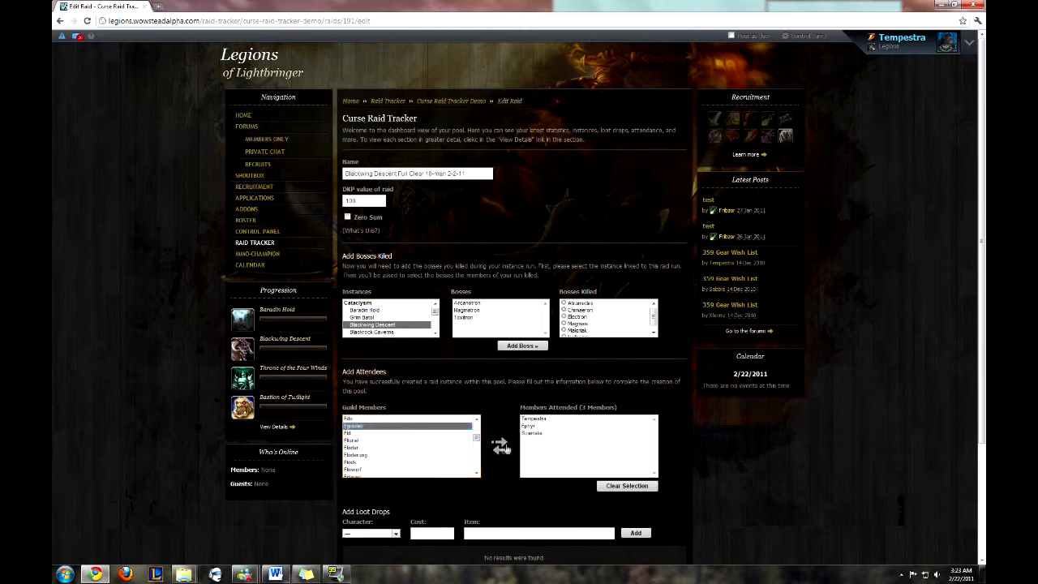
Step: Add the guild members whose names begin with "Nu" and "Bel" to the raid's attendees
click(365, 442)
text(n)
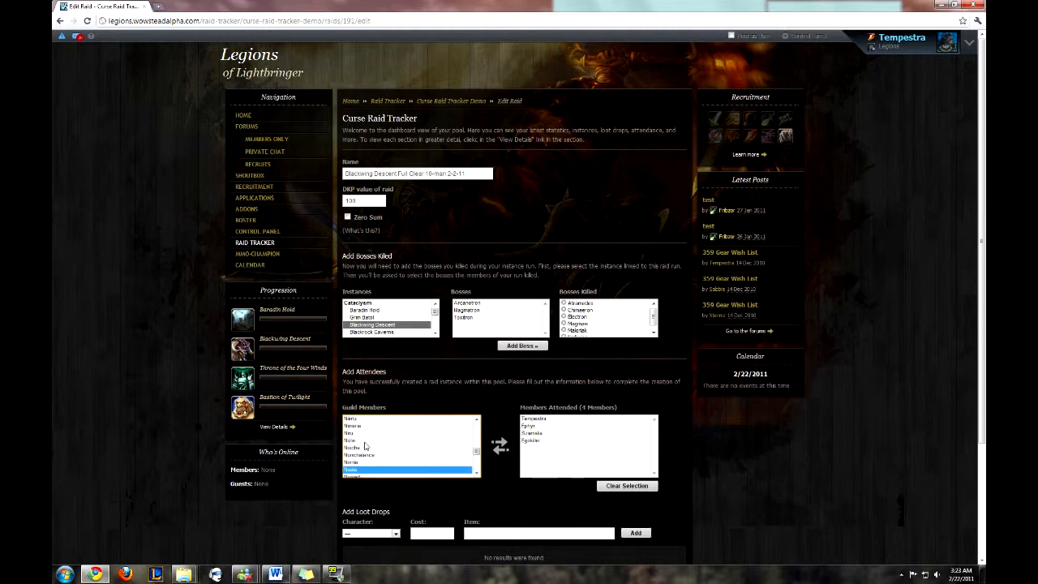
click(499, 445)
click(418, 445)
text(bel)
click(500, 445)
Step: Add the guild members whose names begin with "Mall" and "Pro" to the raid's attendees
click(414, 447)
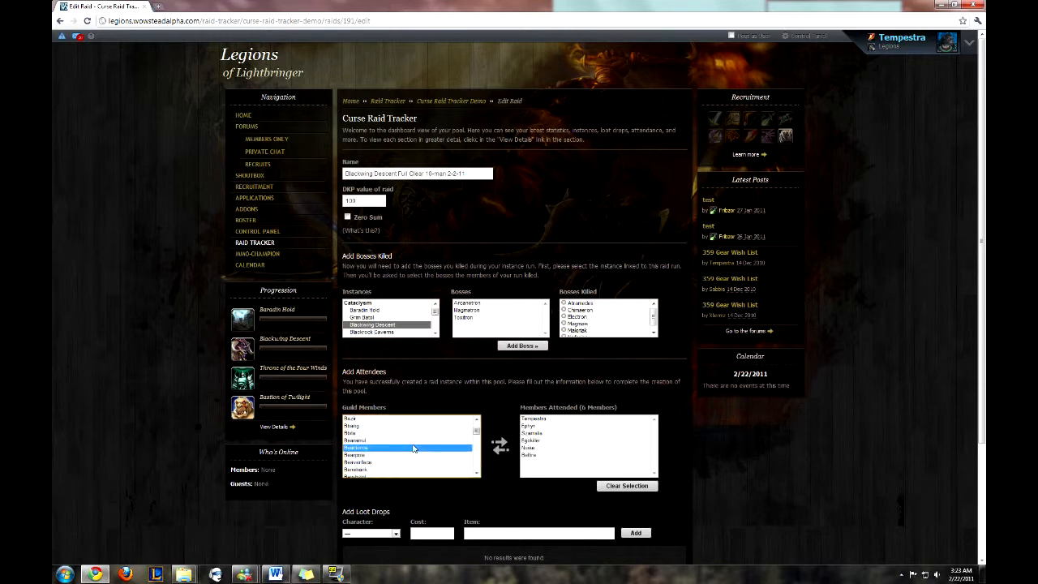
text(mall)
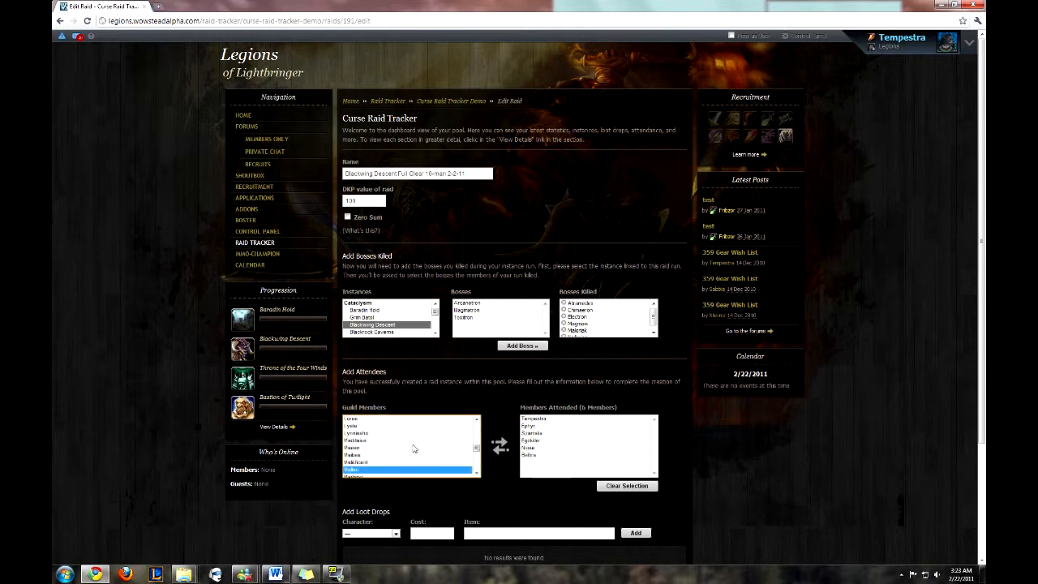
click(499, 446)
click(371, 443)
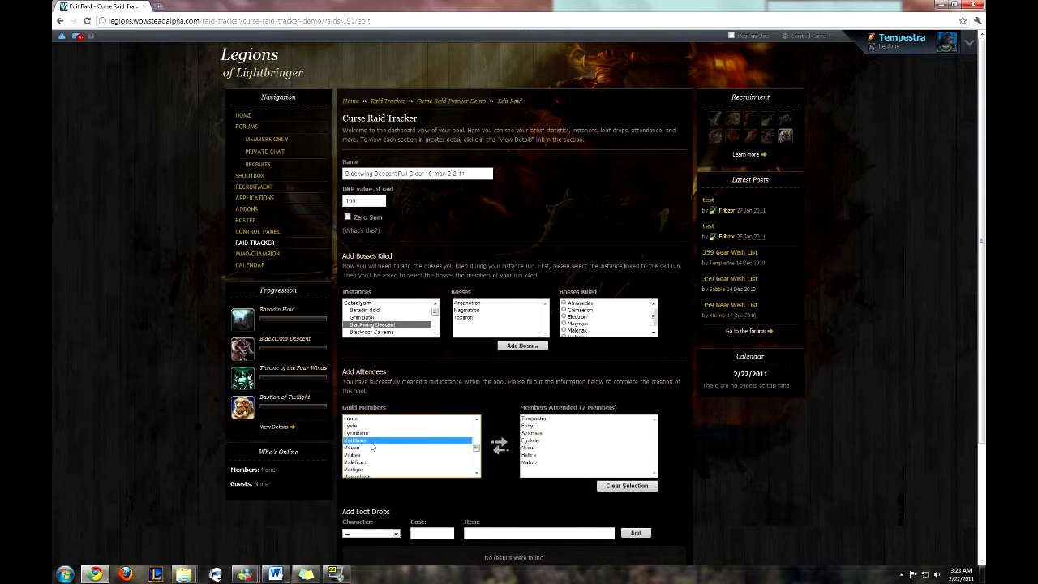
text(pro)
click(499, 446)
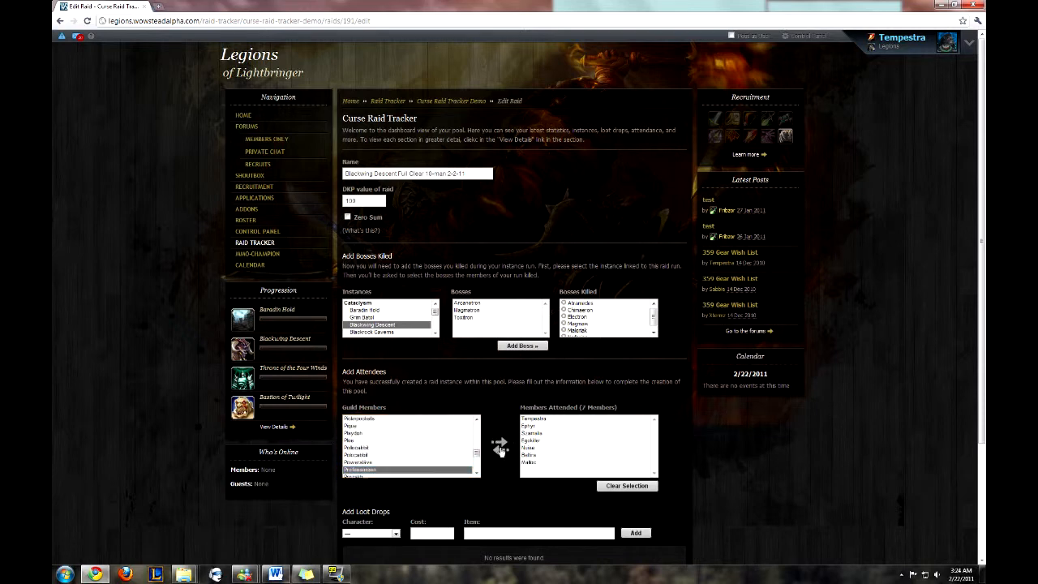
Step: Add three consecutive guild members, starting with the "Car" name just below "Cari", to the attendees together
key(r)
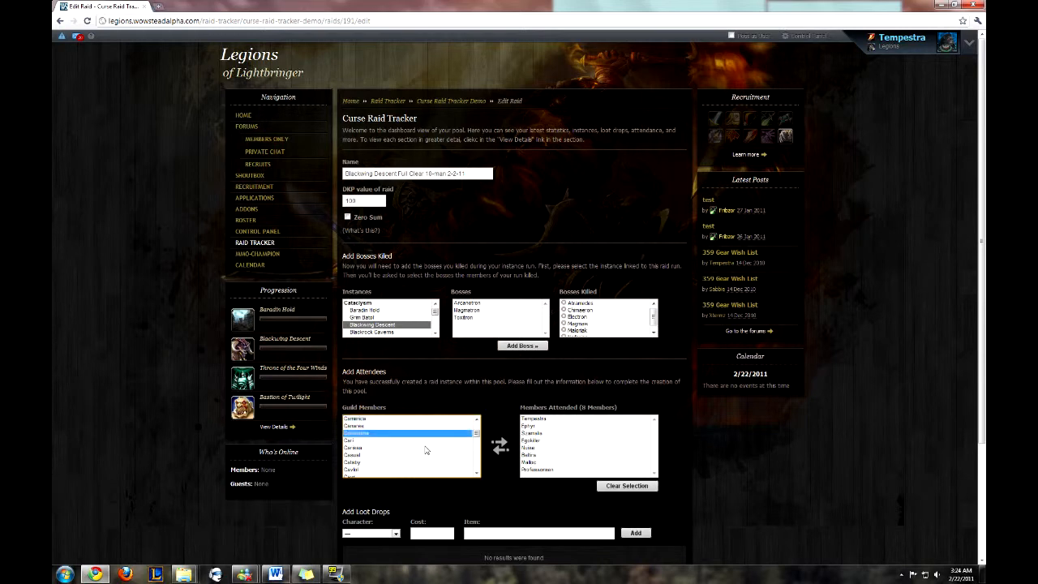
click(380, 448)
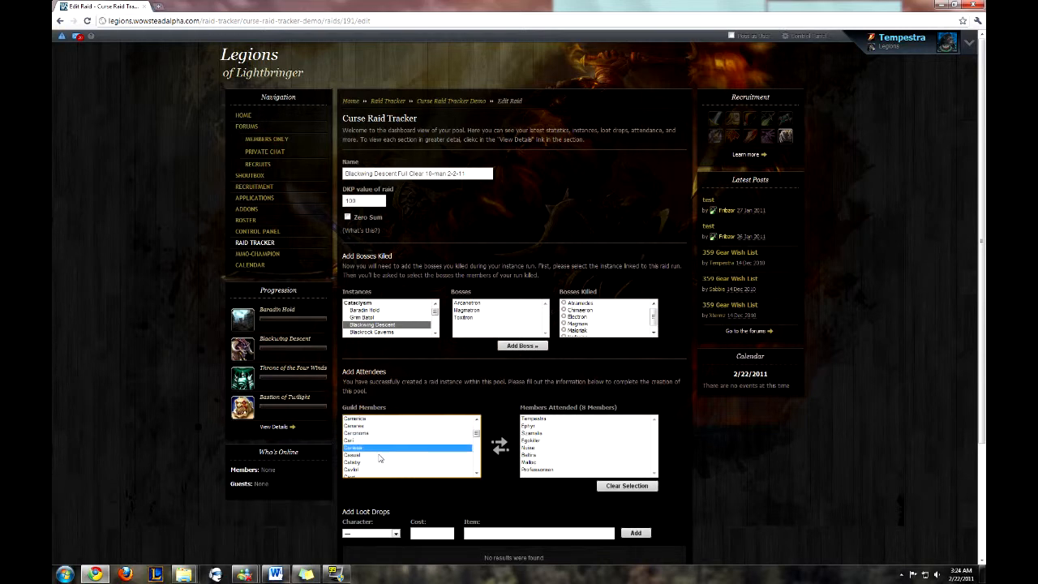
shift+click(380, 463)
click(500, 445)
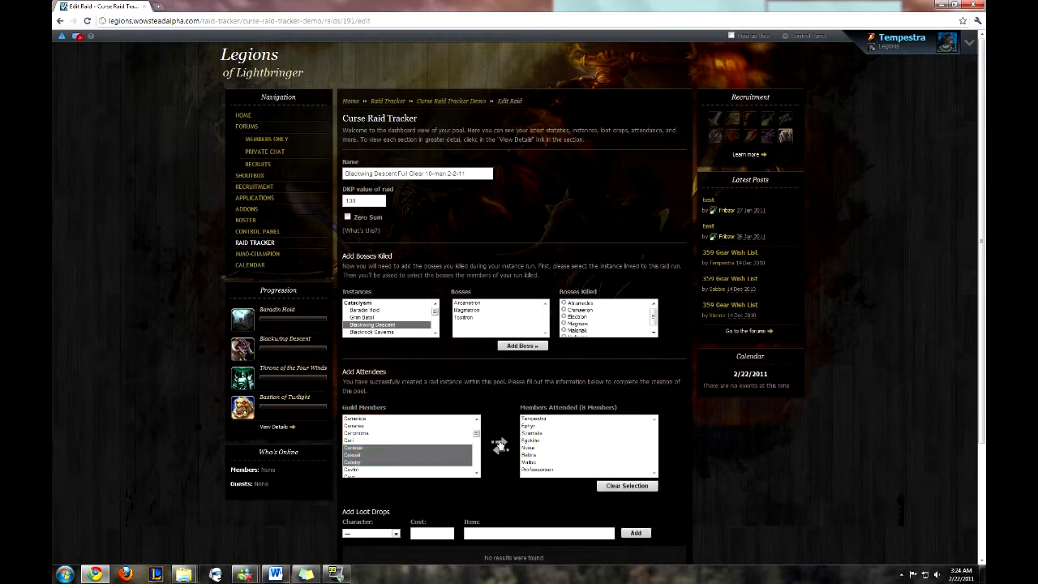
Step: Return the last attendee in the list to the guild members and clear the attendee selection
click(561, 441)
scroll(559, 454, down, 1)
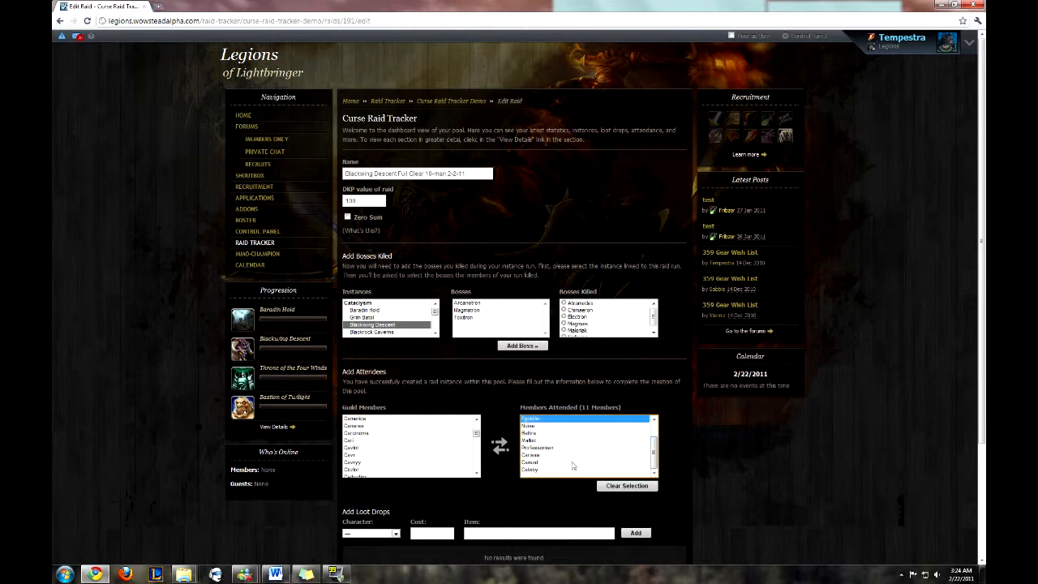
click(548, 470)
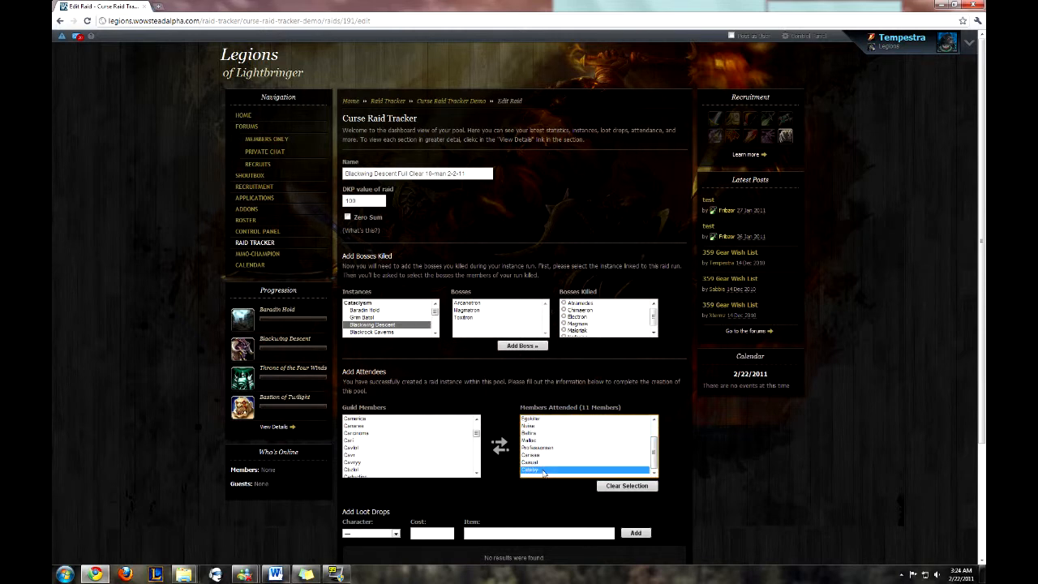
click(499, 445)
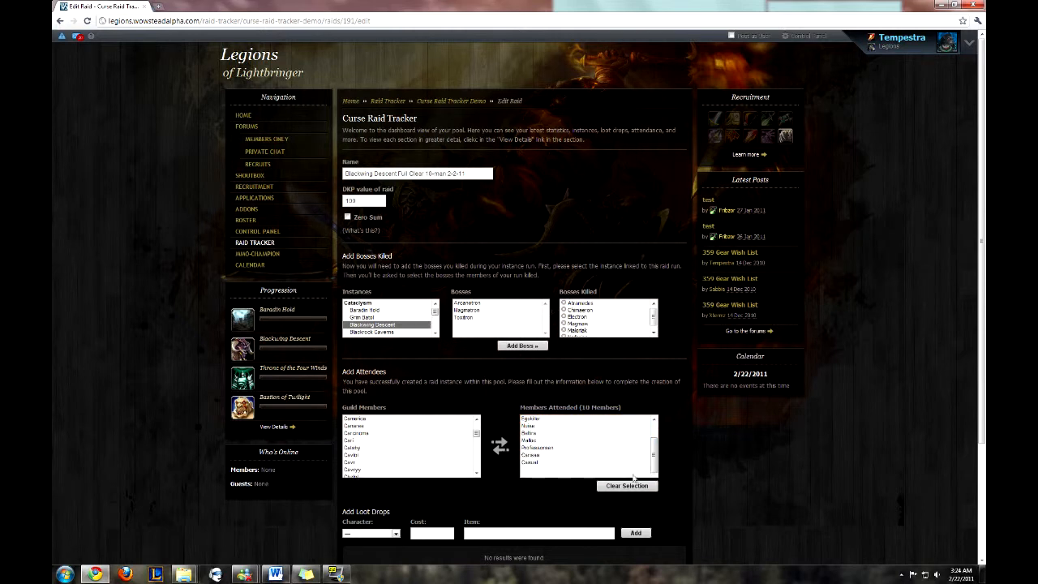
click(627, 486)
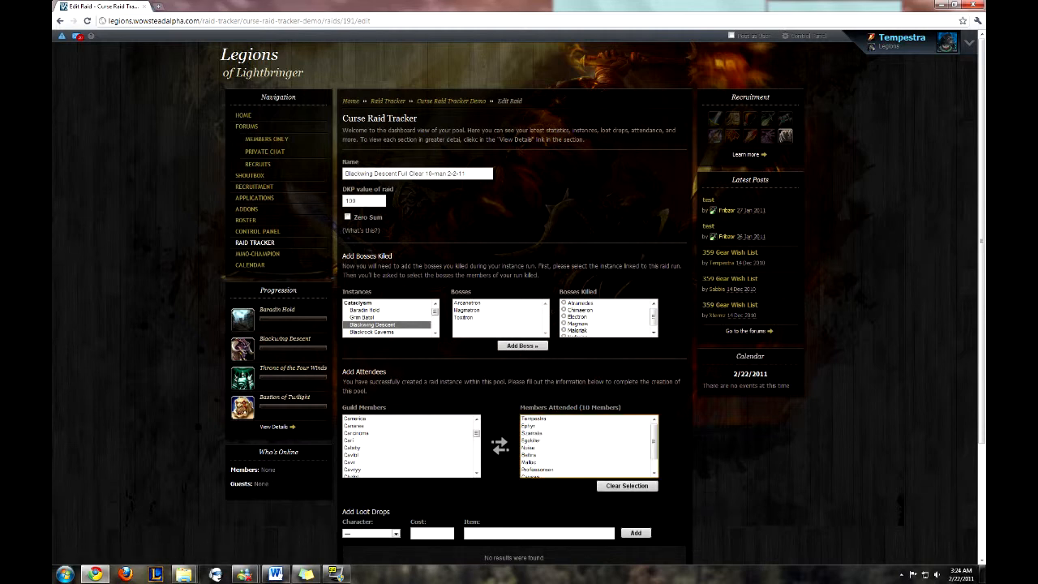
Step: Swap the last attendee for the "Cav" guild member listed directly below the one just removed
scroll(505, 495, down, 3)
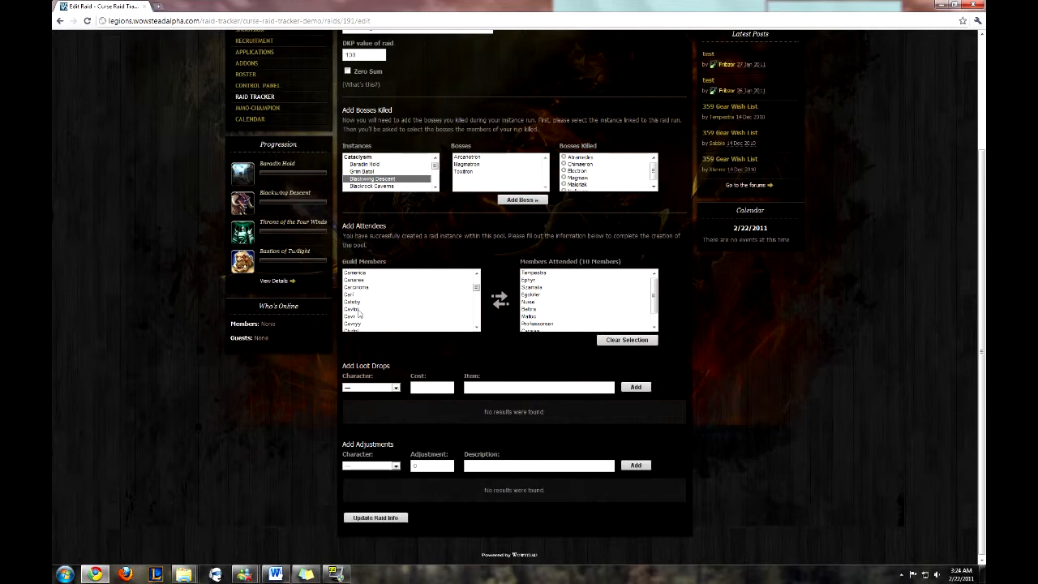
click(386, 310)
drag(386, 315, 547, 327)
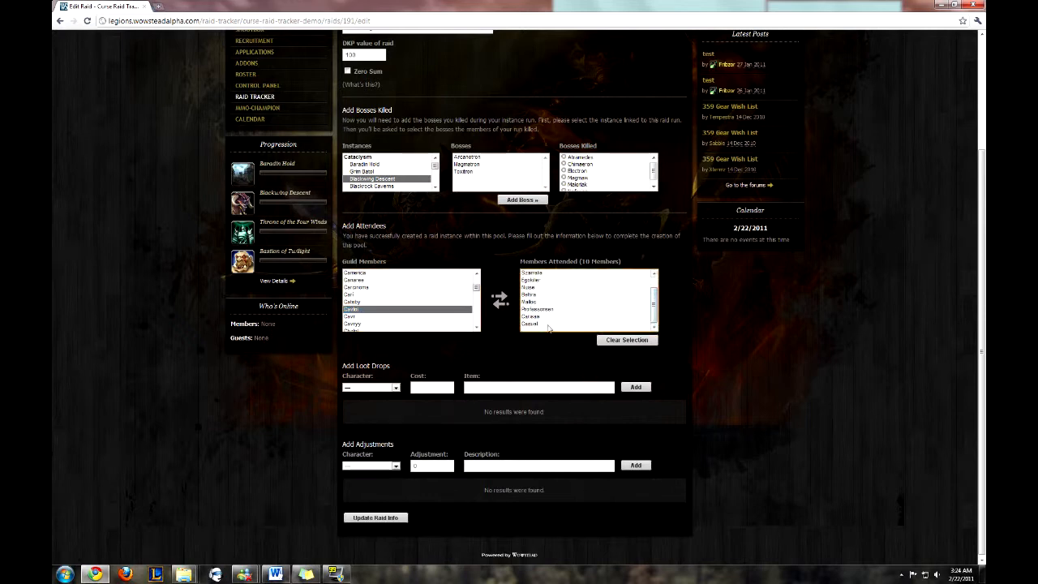
click(500, 301)
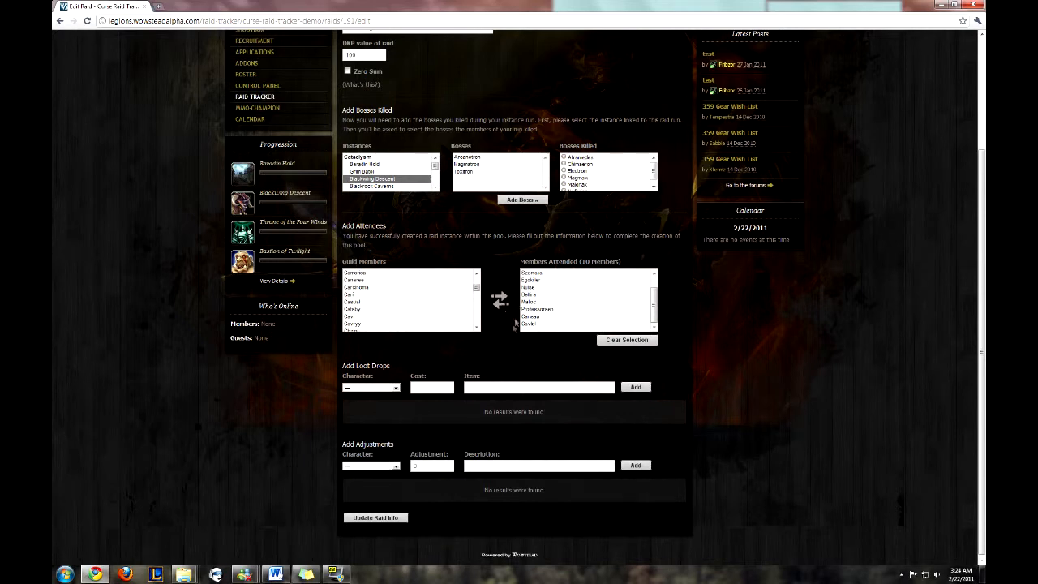
Step: Add a loot drop of Reclaimed Ashkandi, Greatsword of the Brotherhood at cost 50 for the character whose name begins with "Ego"
click(395, 386)
key(e)
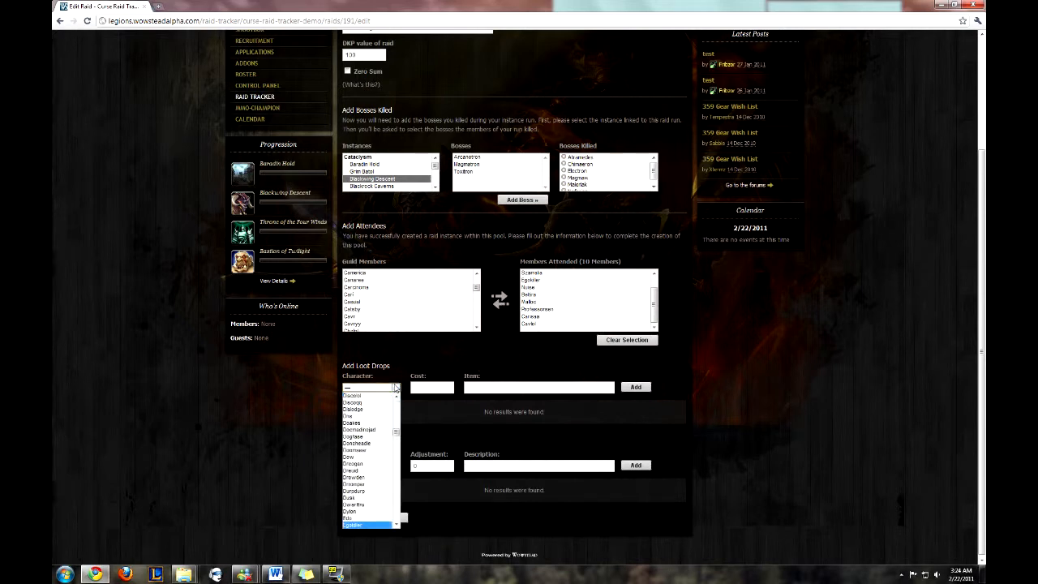
key(Tab)
text(50)
key(Tab)
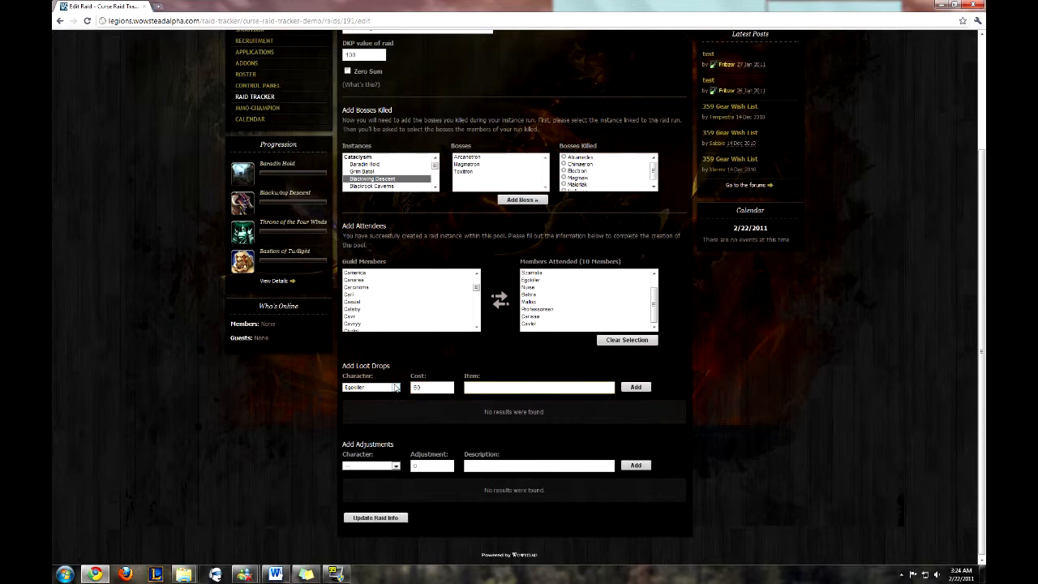
text(Reclaimed)
click(463, 405)
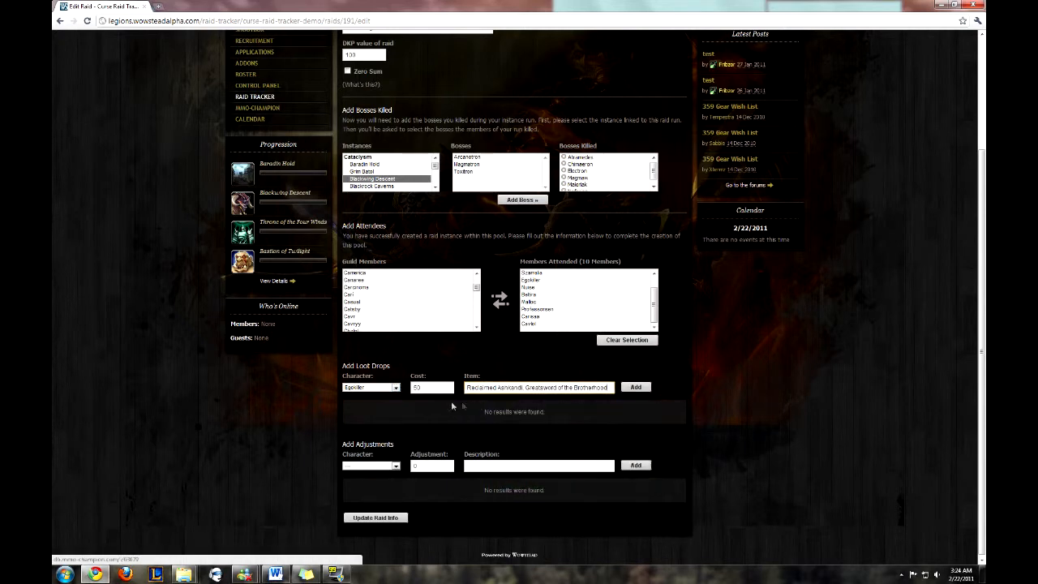
click(639, 387)
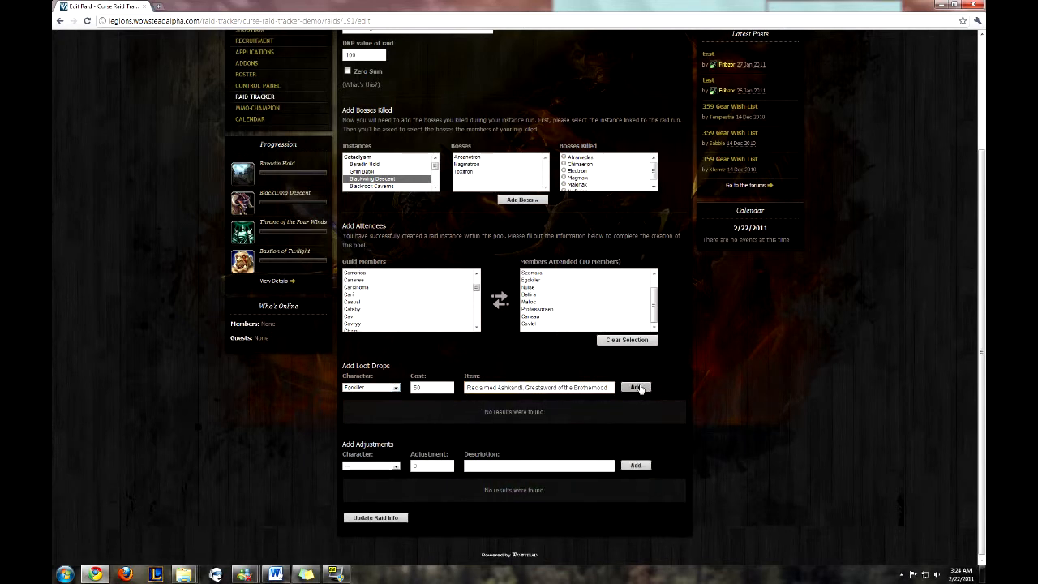
Step: Add a loot drop of Shadow of Dread at cost 25 for the character whose name begins with "Temp"
click(390, 388)
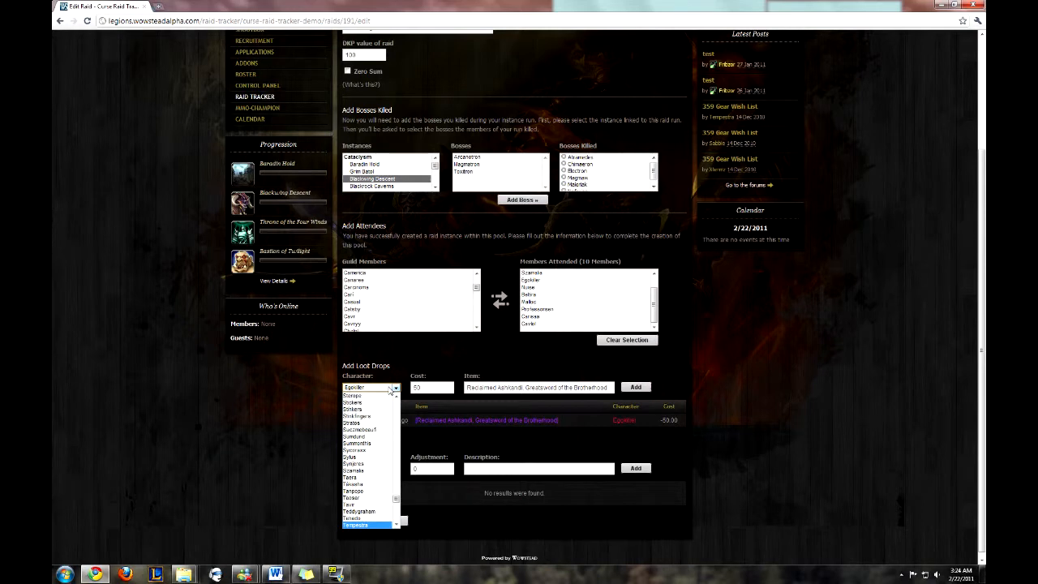
click(371, 524)
click(416, 387)
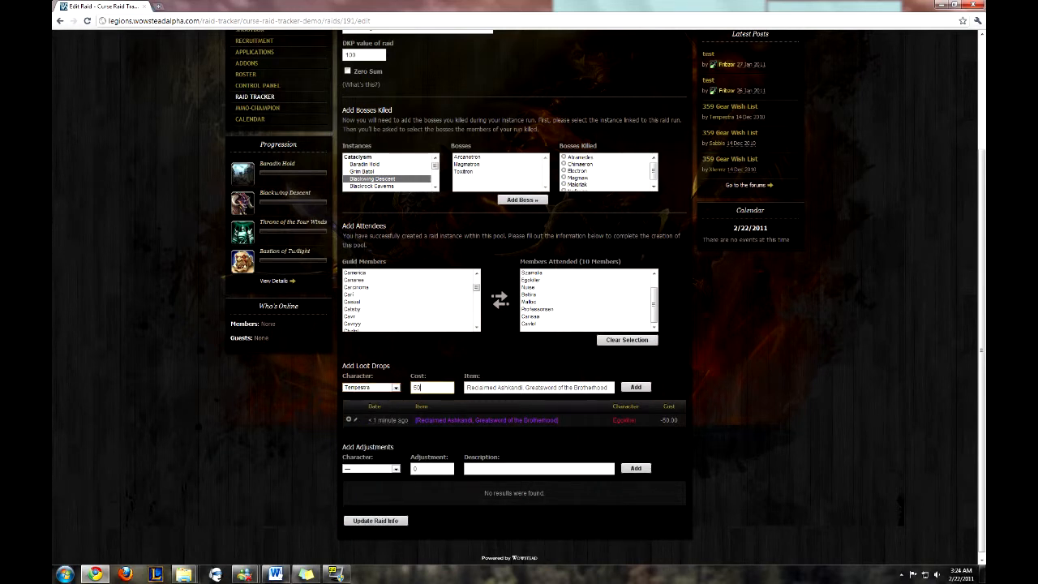
key(BackSpace)
key(BackSpace)
text(25)
key(Tab)
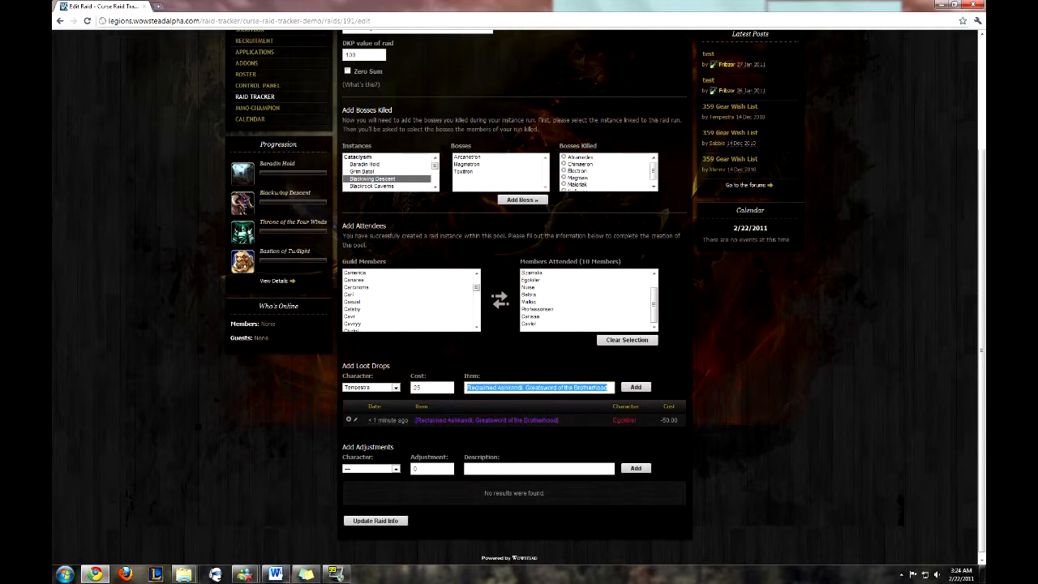
text(Shadow of)
mouse_move(492, 401)
click(492, 401)
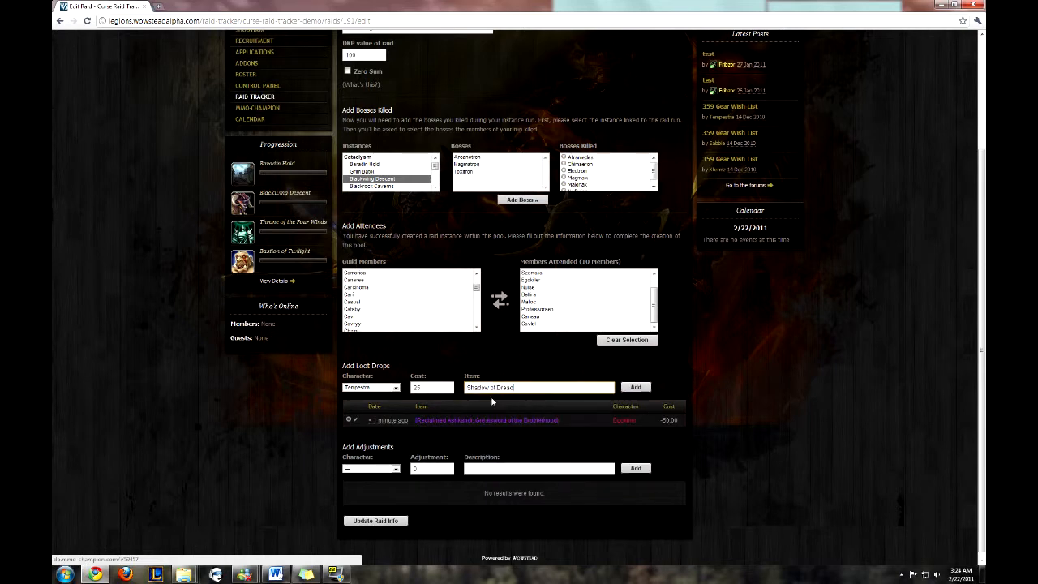
click(636, 387)
Step: Add a loot drop of Theresa's Booklight at cost 25 for the attendee whose name begins with "Mal"
click(382, 389)
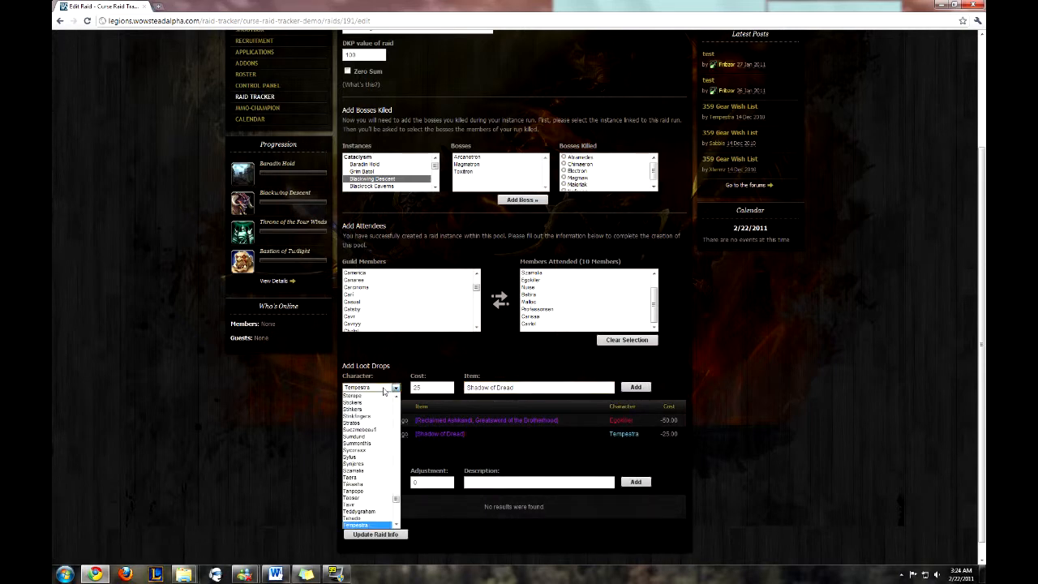
text(malloc)
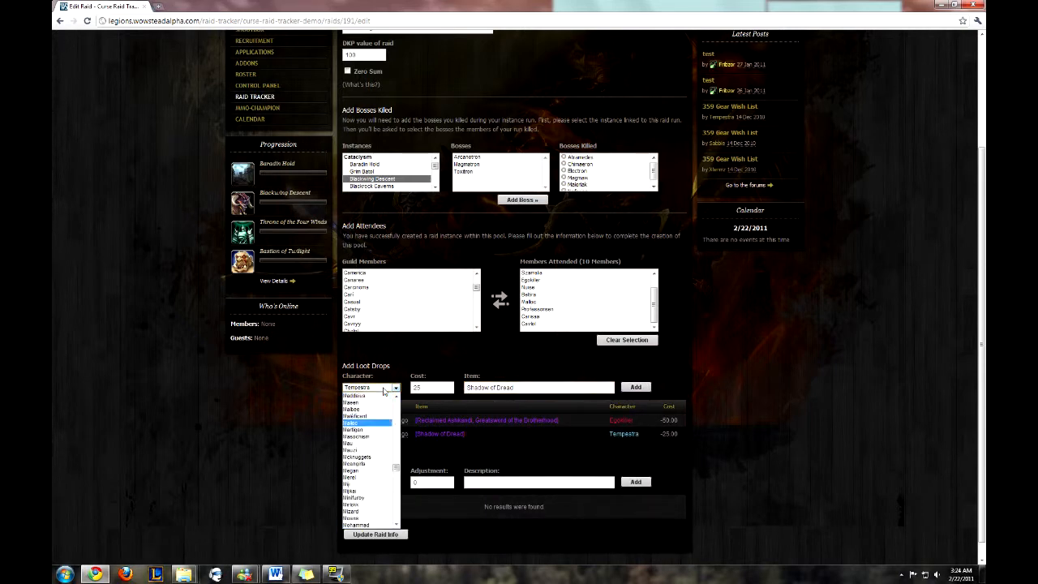
key(Tab)
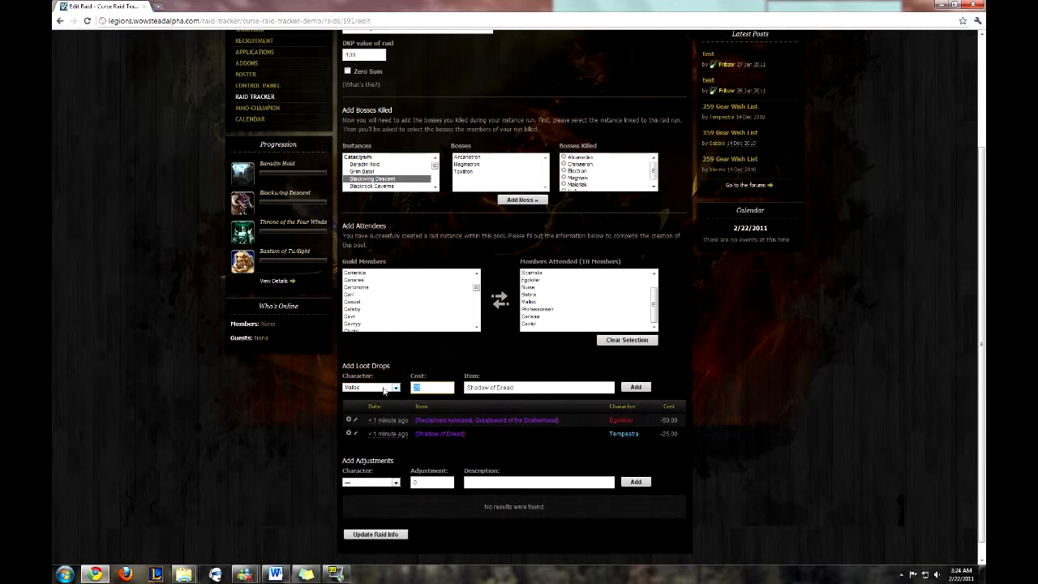
key(Tab)
text(R)
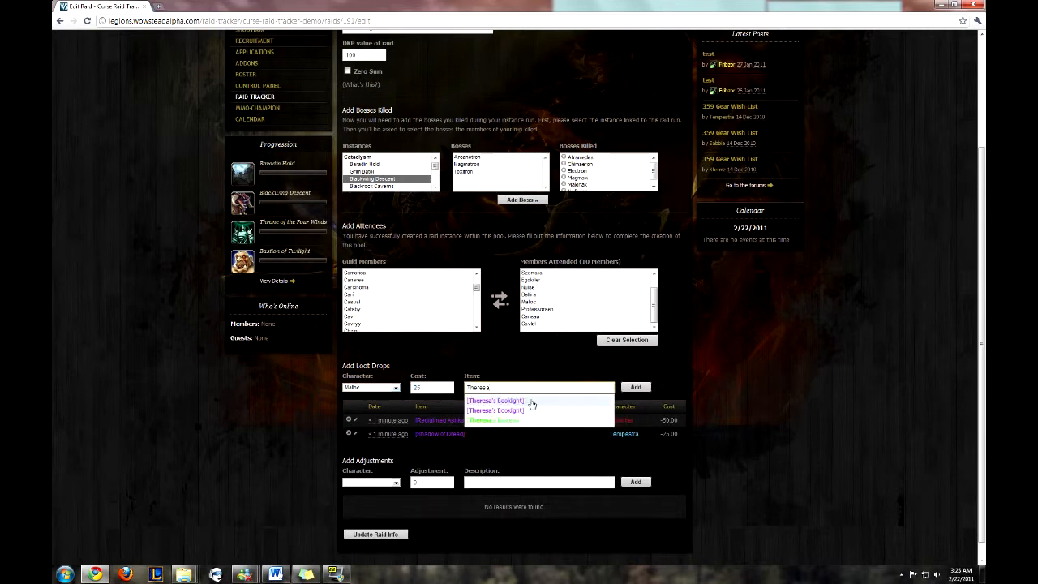
click(532, 402)
click(638, 387)
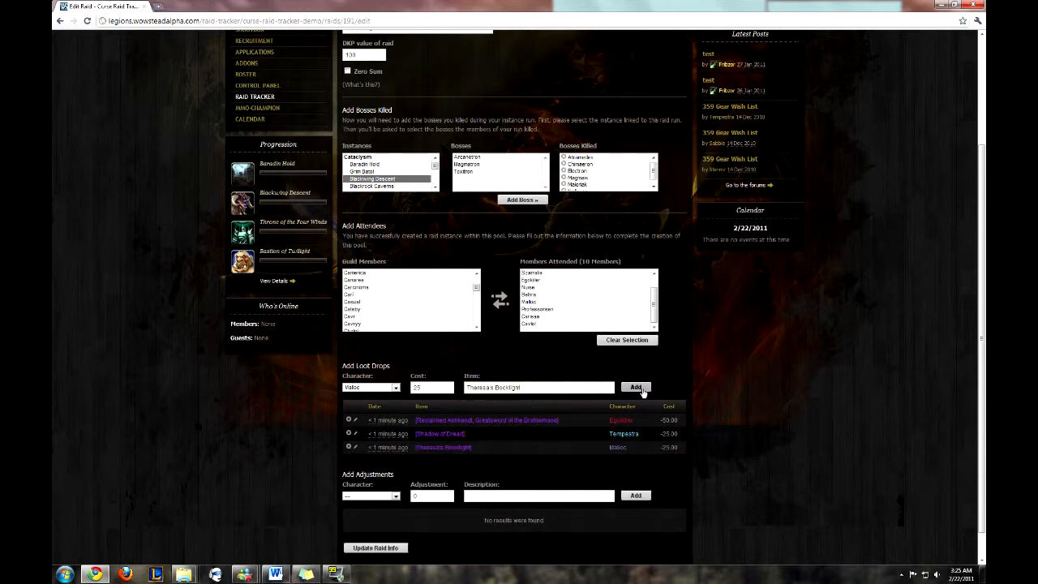
Step: Add a loot drop of Helm of the Forlorn Vanquisher at cost 100 for the attendee whose name begins with "Be"
scroll(712, 404, down, 1)
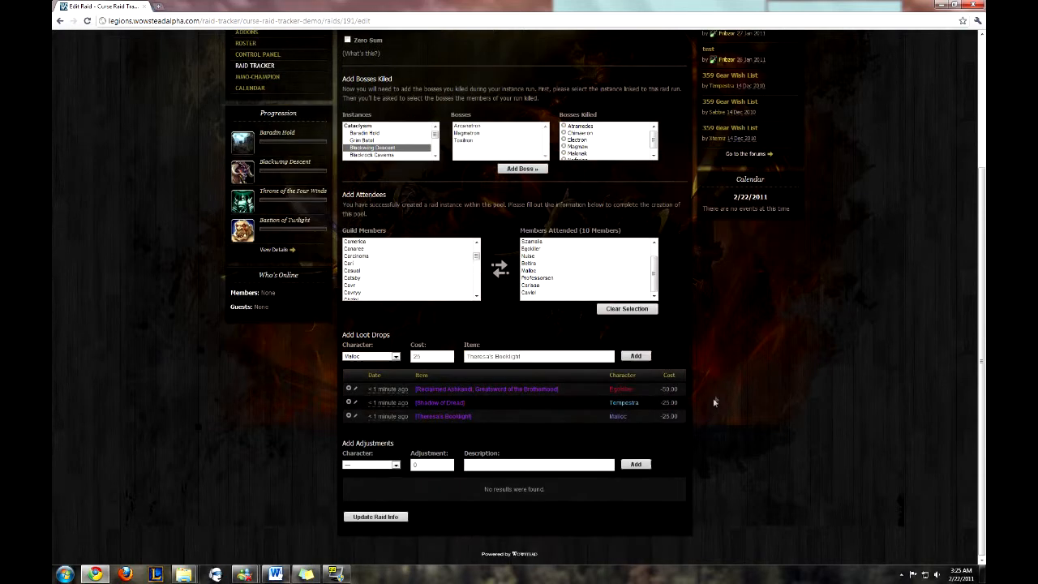
click(373, 358)
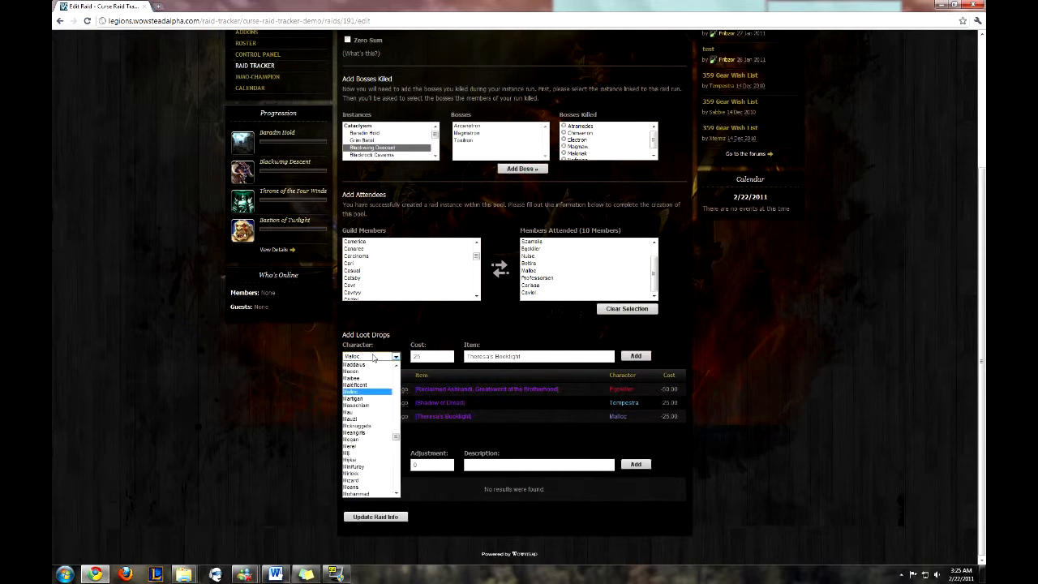
text(bel)
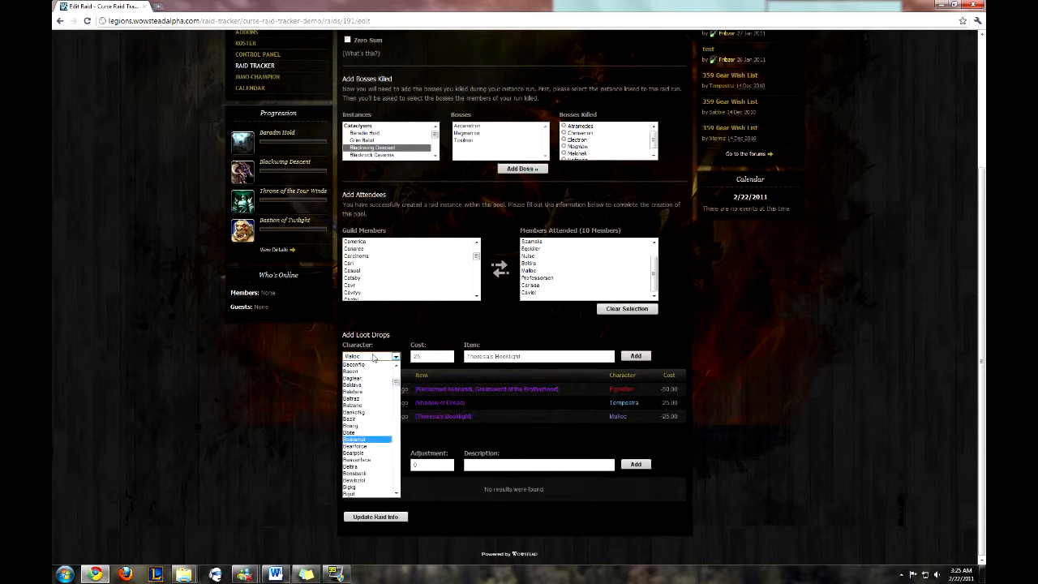
key(Tab)
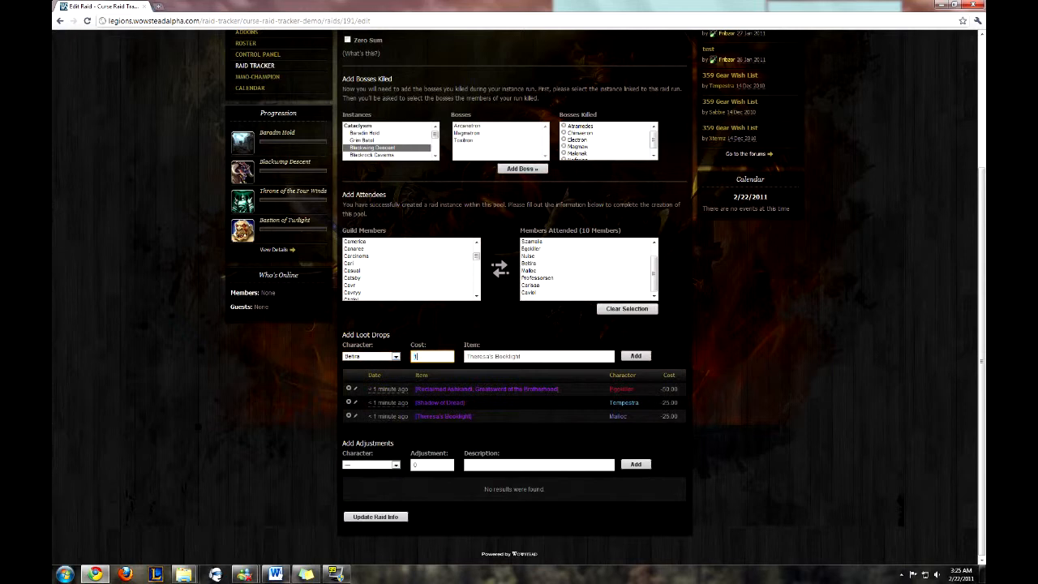
key(Tab)
text(H)
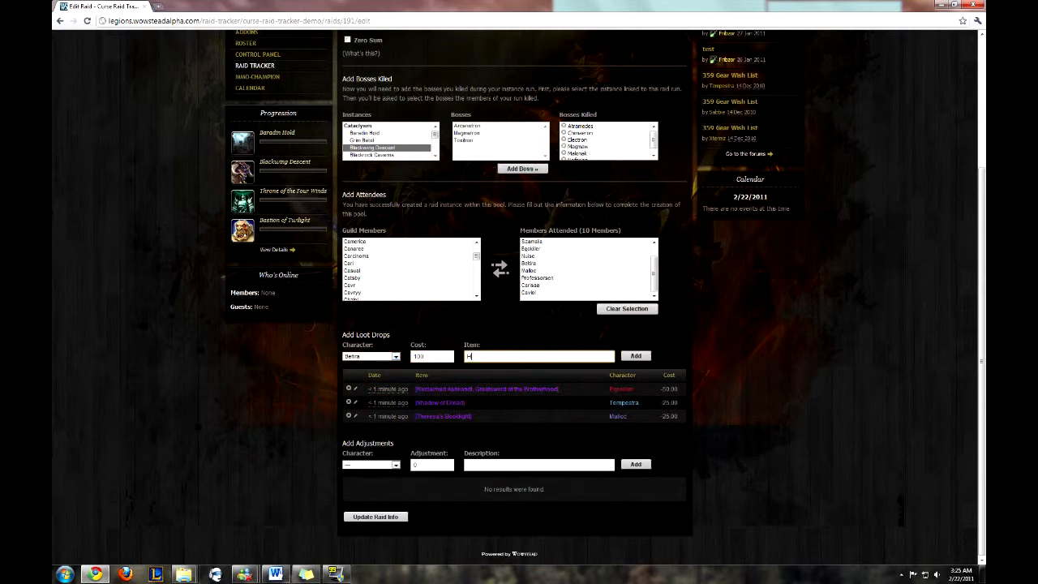
text(elm of the Forlorn)
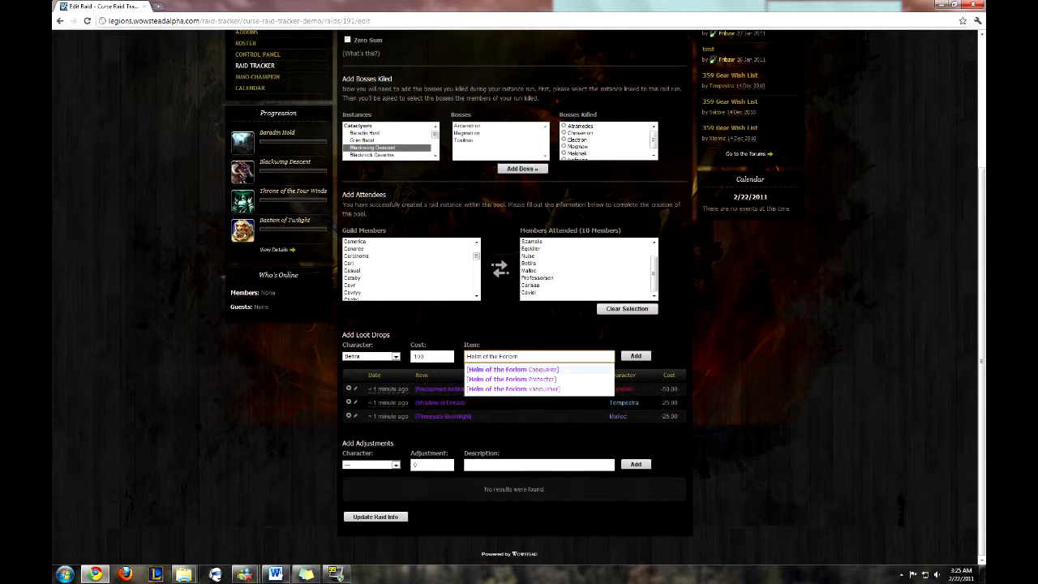
click(494, 390)
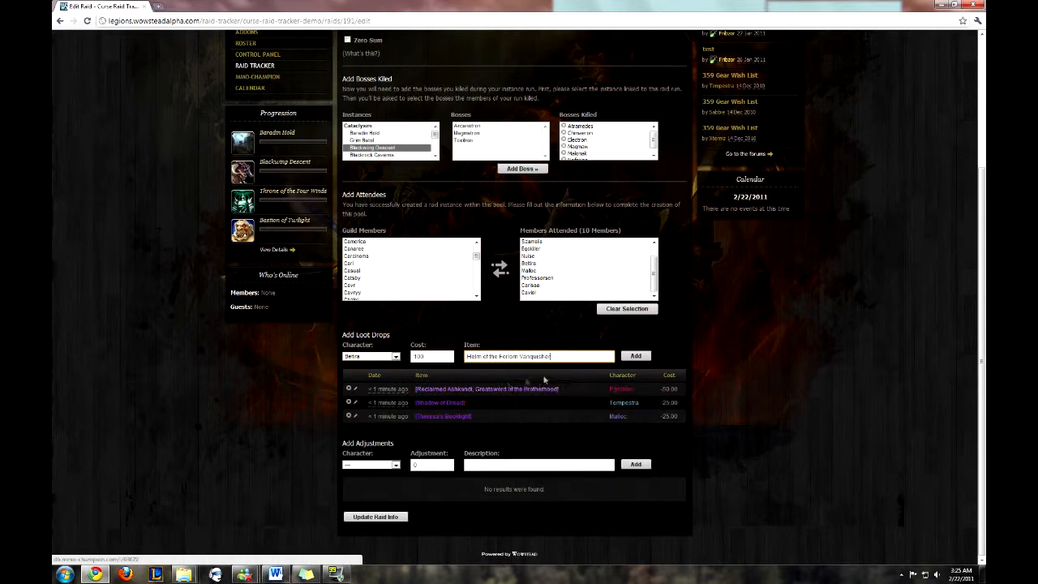
click(633, 356)
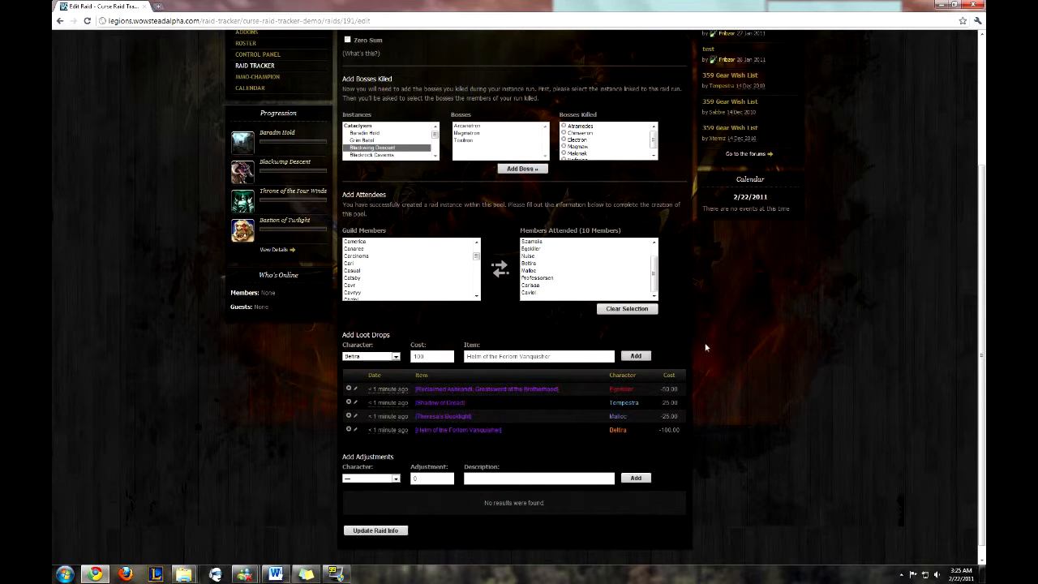
Step: Add a -10 adjustment described as "Late!" for the attendee whose name begins with "Nu"
scroll(705, 347, down, 1)
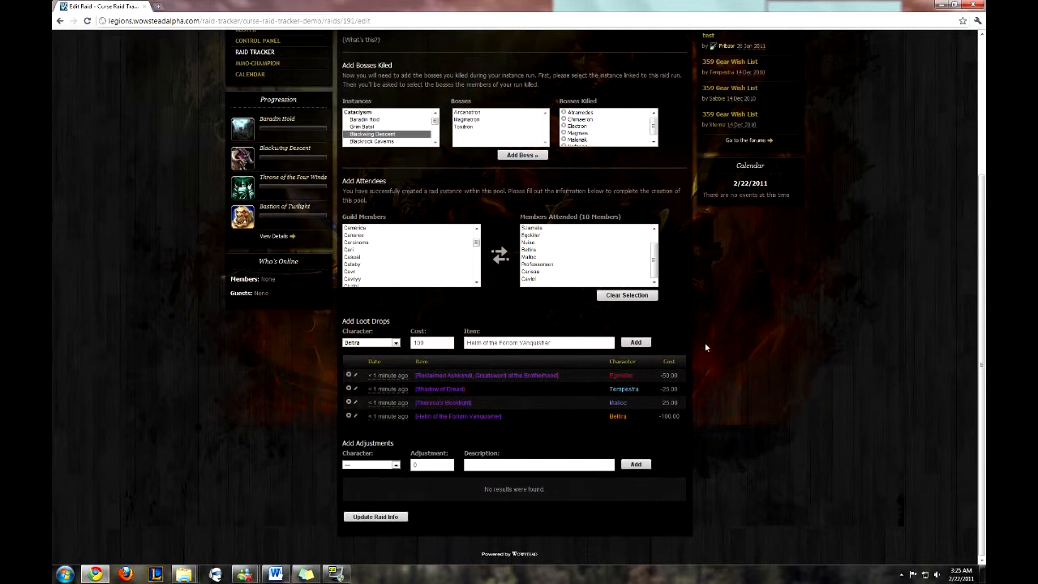
click(396, 465)
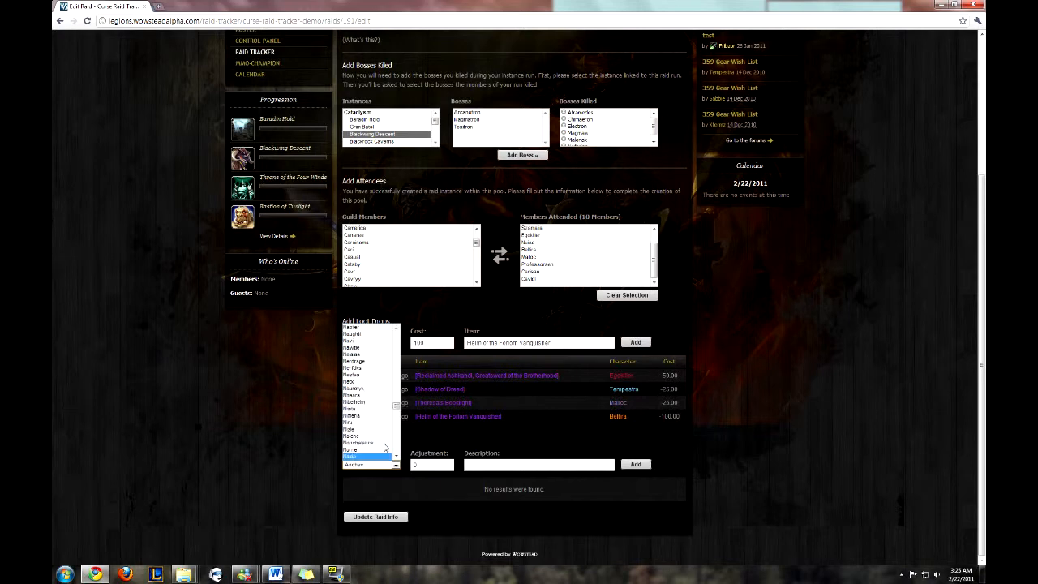
click(414, 465)
key(Tab)
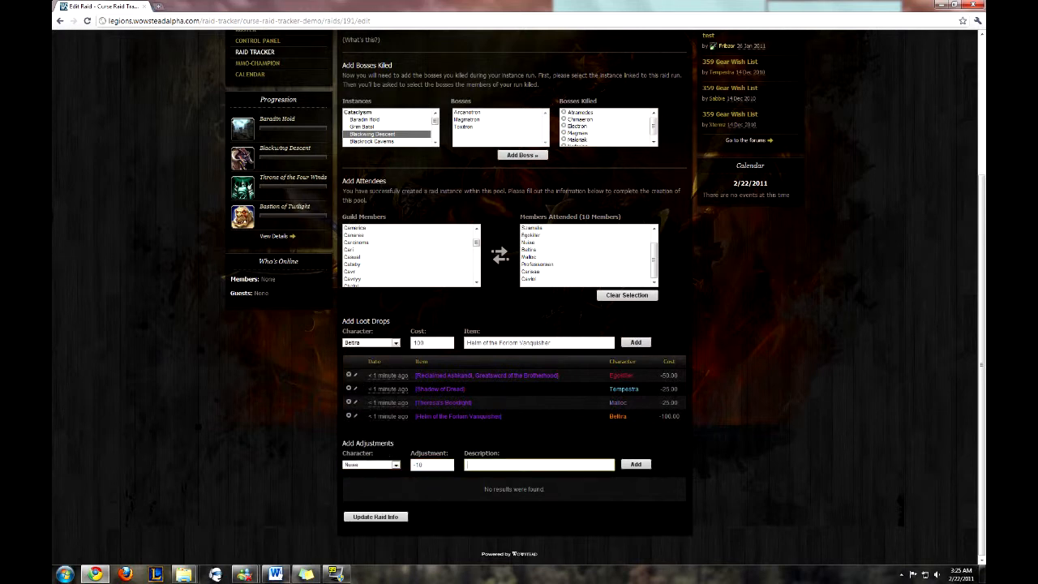
click(636, 464)
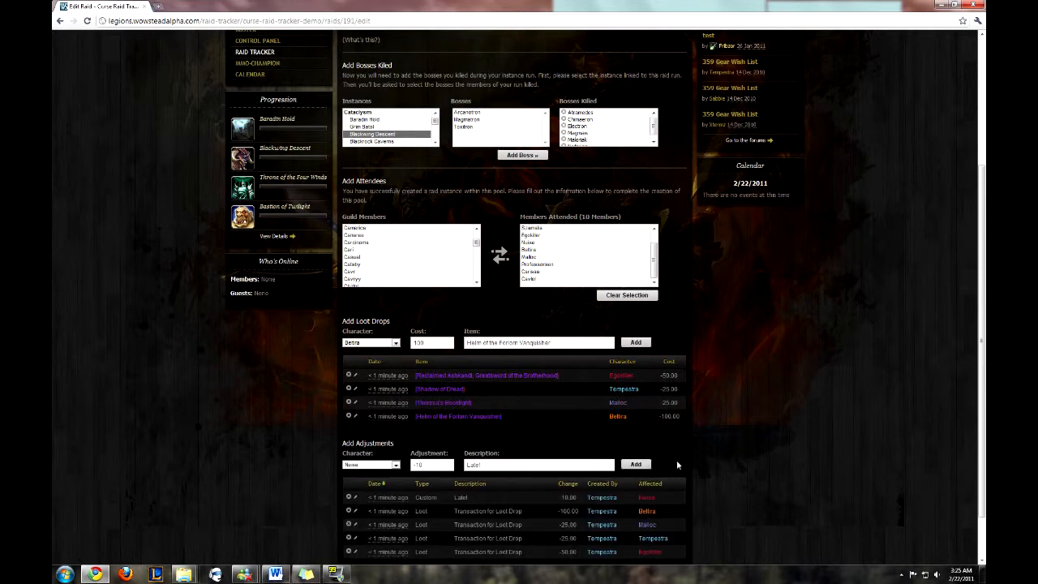
Step: Add a +50 adjustment for the same "Nu" attendee with the description "Providing flasks for the raid"
scroll(676, 463, down, 3)
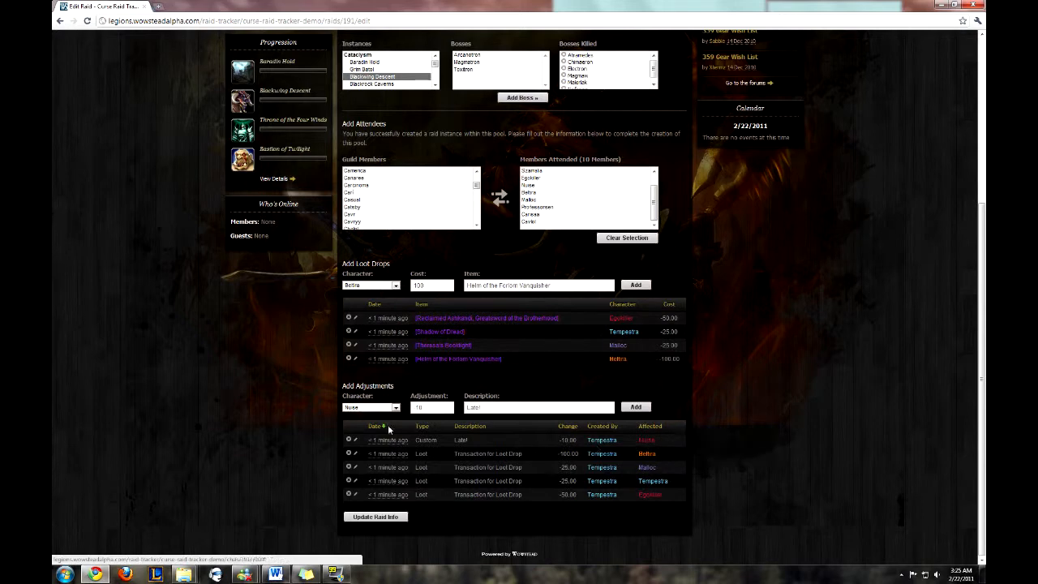
drag(427, 407, 368, 407)
text(-)
key(Tab)
text(Rroving)
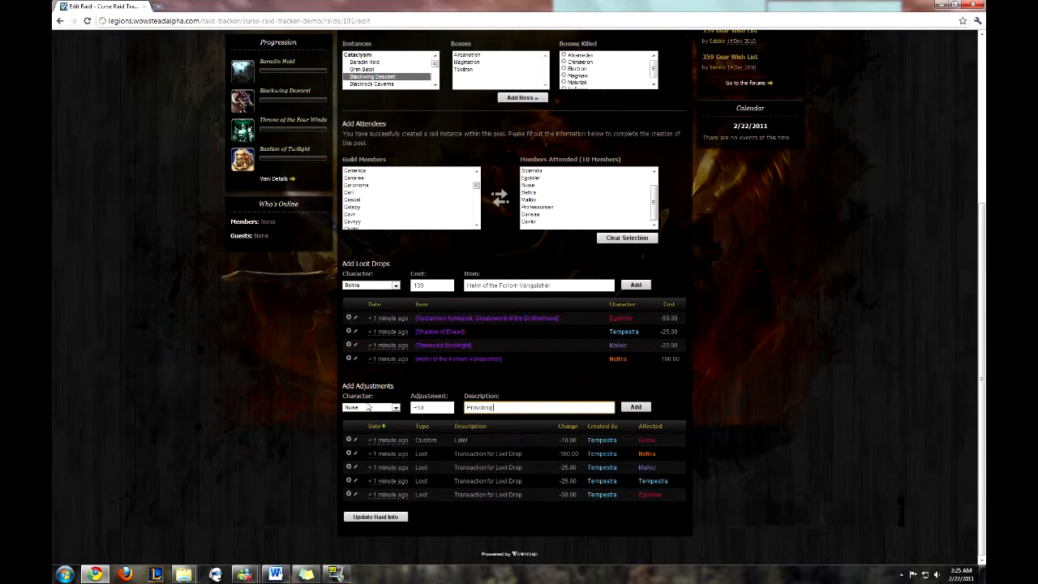
text( flasks for the raid)
click(634, 407)
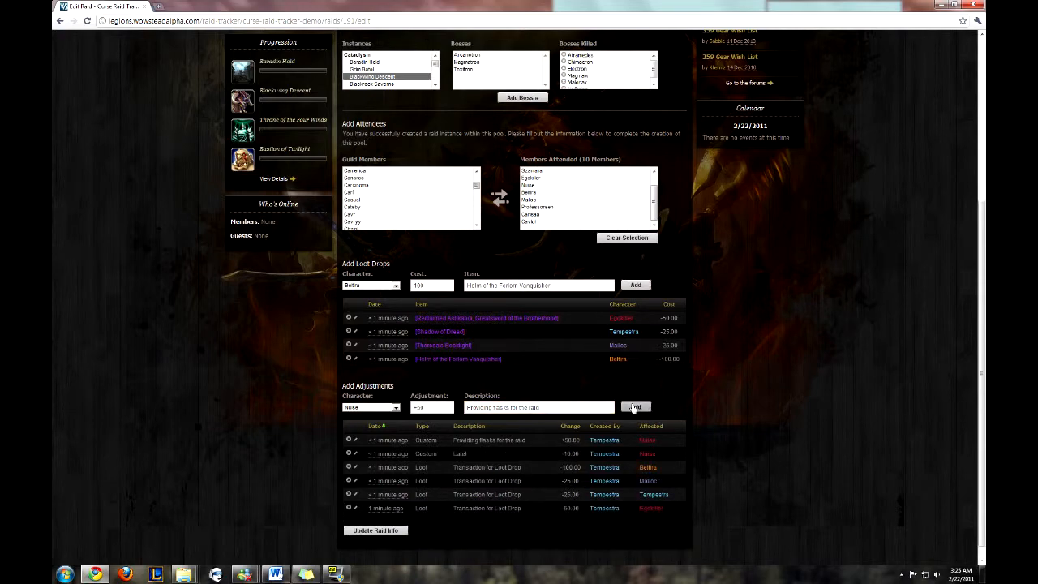
Step: Check the completed raid form and save the updated raid information
scroll(542, 401, up, 5)
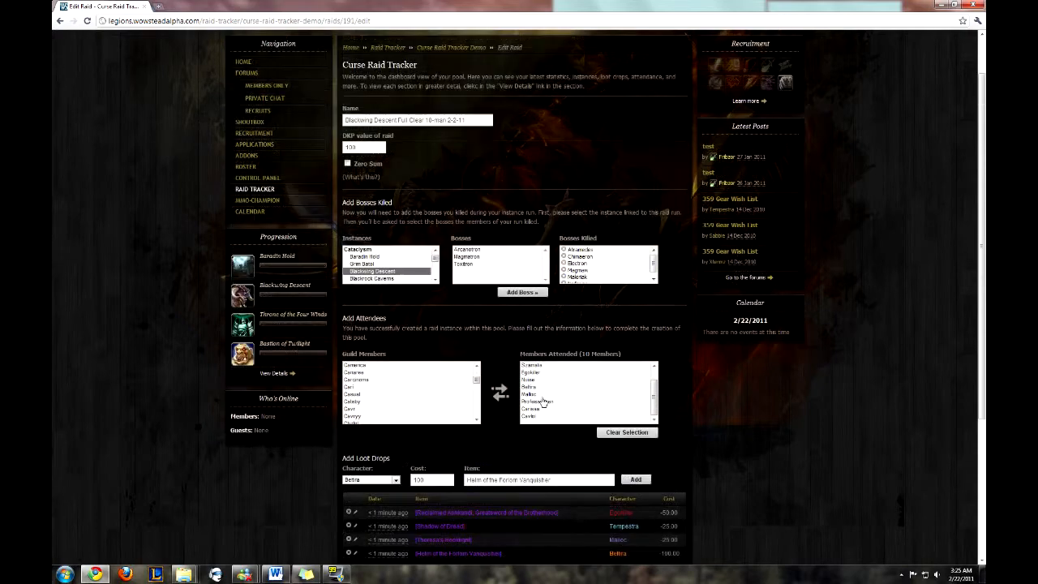
scroll(428, 463, down, 3)
scroll(441, 460, down, 2)
click(362, 519)
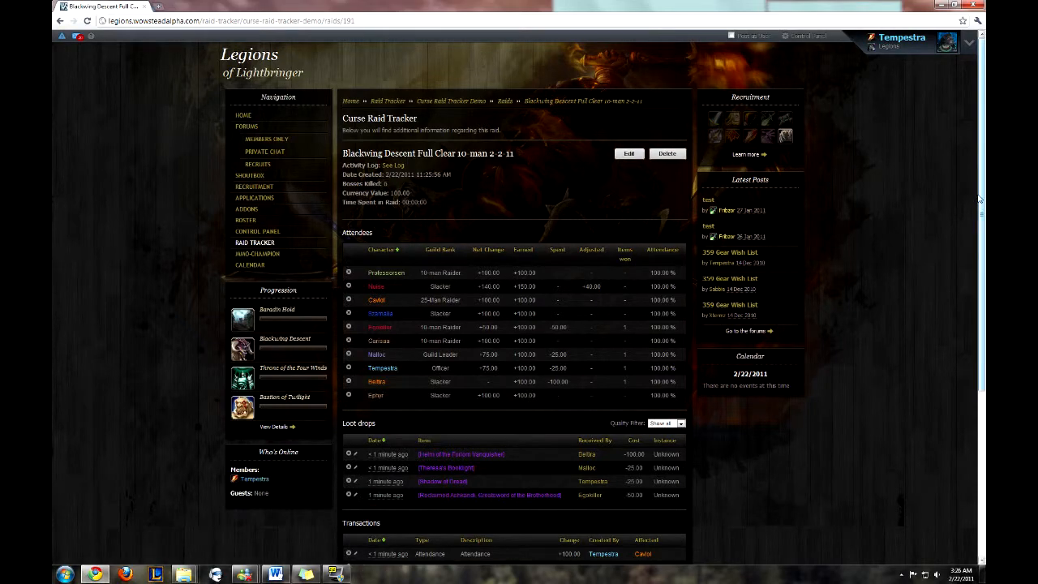
Step: Edit the Shadow of Dread loot drop, re-enter its item and reassign it to the attendee whose name begins with "Mal"
drag(980, 198, 982, 236)
mouse_move(981, 245)
mouse_down()
mouse_move(980, 258)
mouse_move(977, 240)
mouse_up()
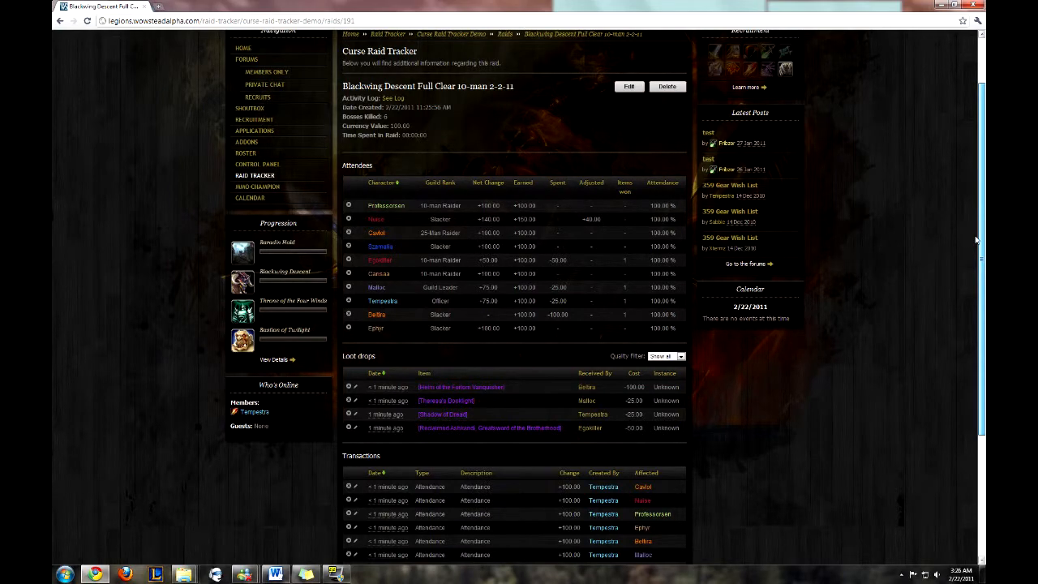
drag(976, 240, 952, 317)
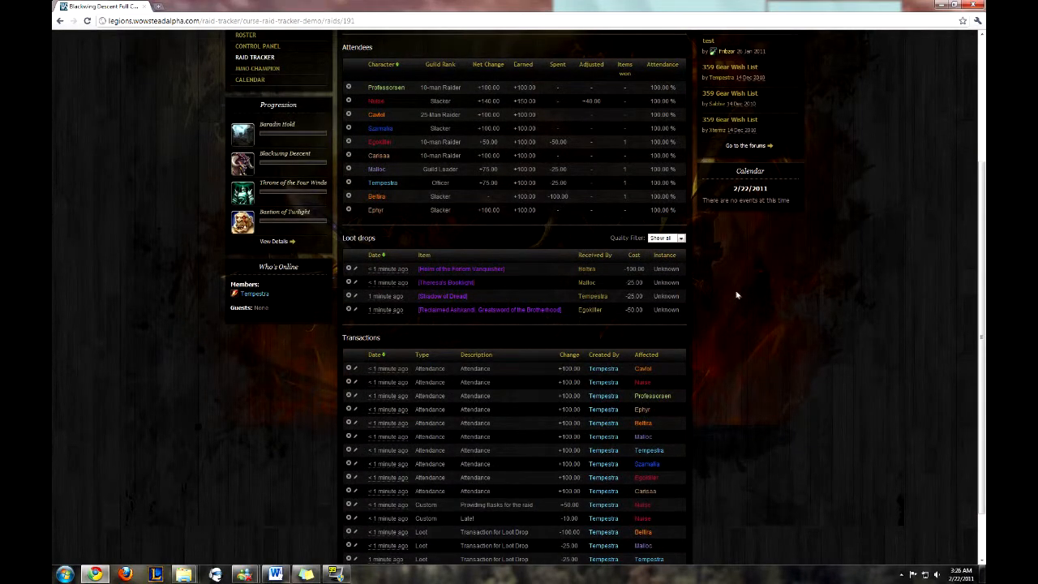
mouse_move(585, 300)
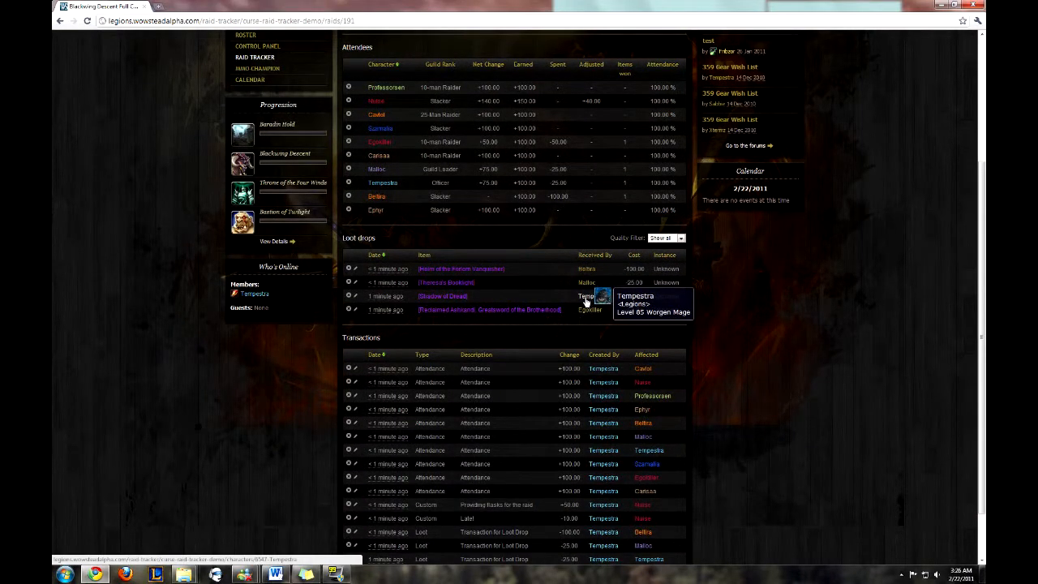
click(355, 296)
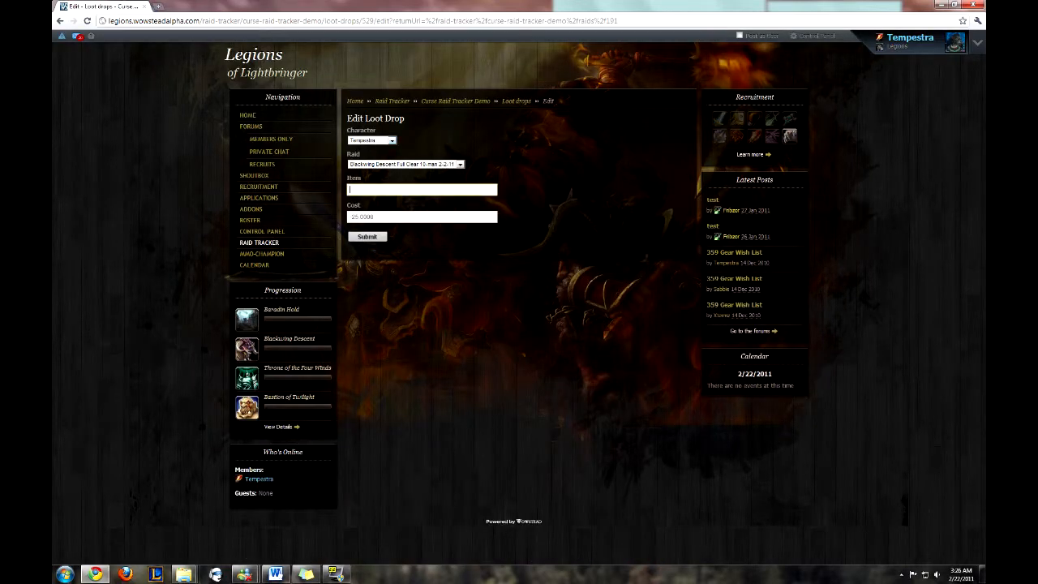
text(Shadow of Drea)
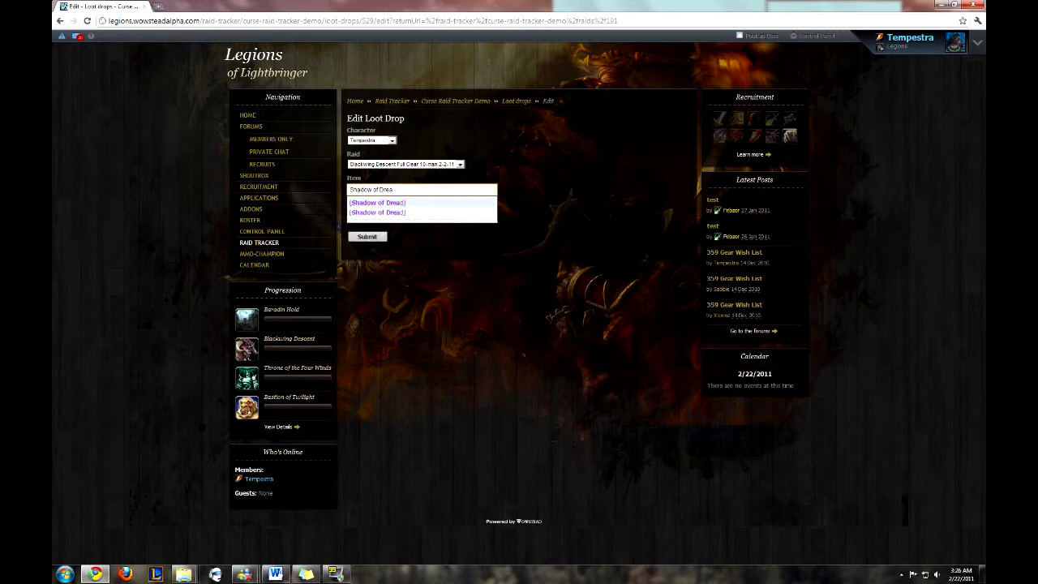
click(382, 203)
click(370, 141)
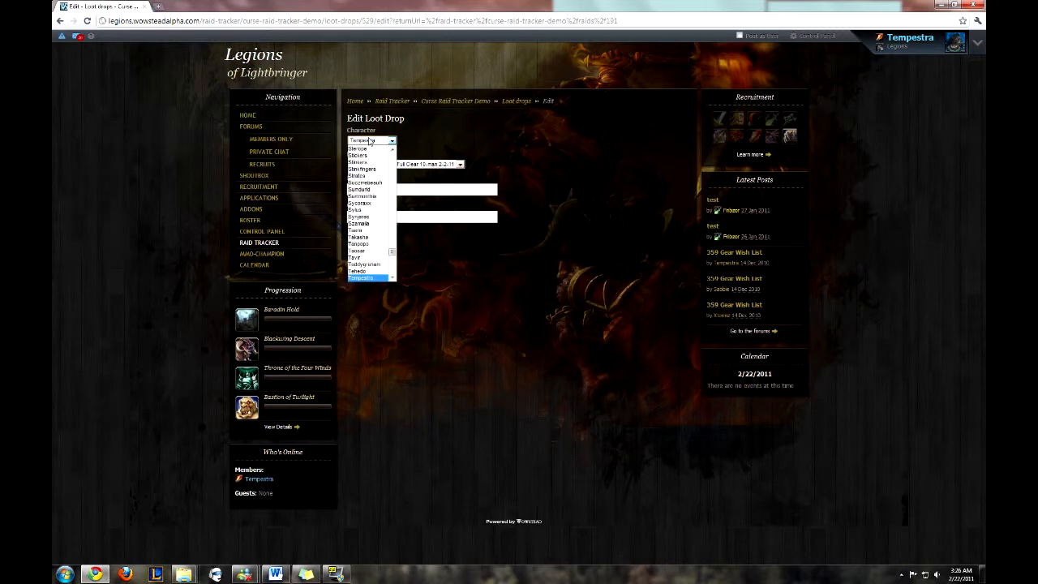
text(mal)
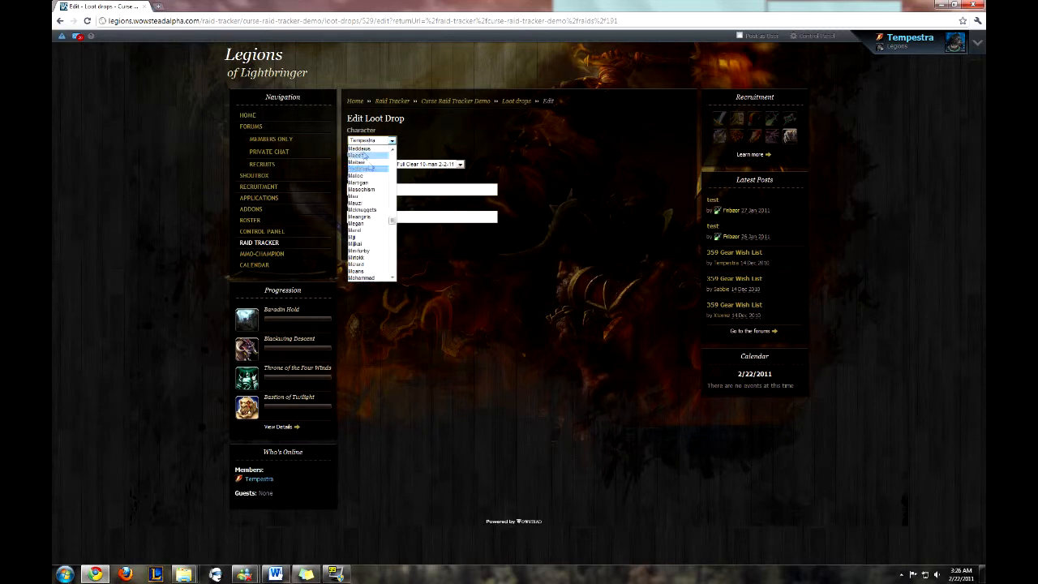
click(359, 176)
click(382, 237)
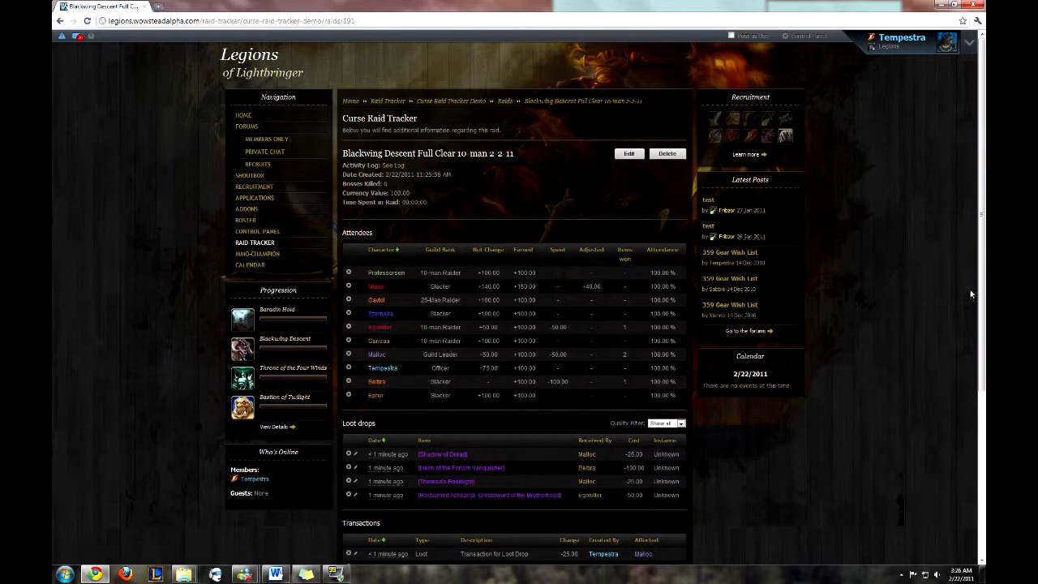
Step: Delete the -10 custom adjustment described as "Late!" from the raid's transactions
scroll(981, 287, down, 3)
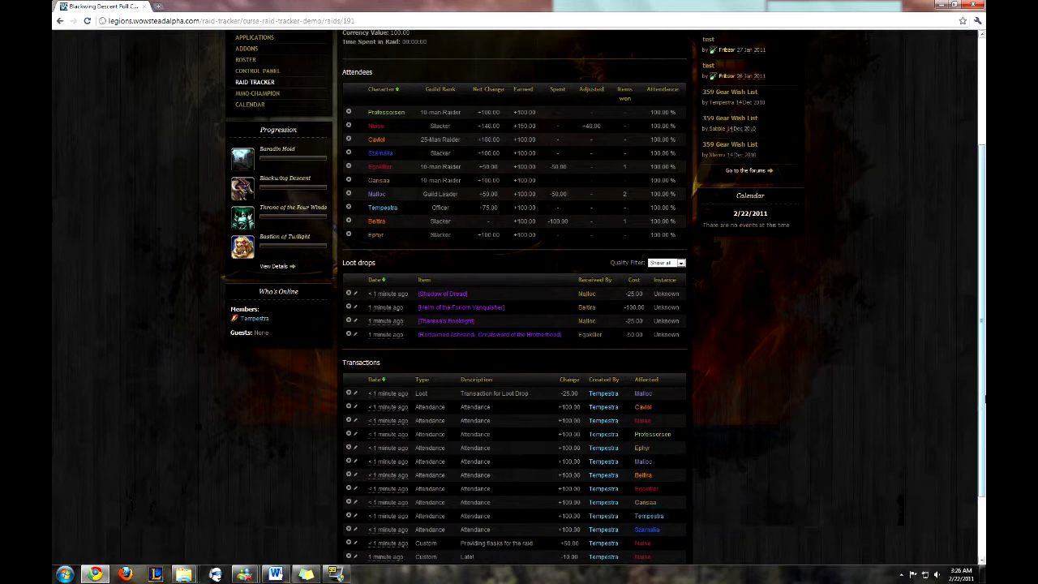
scroll(981, 409, up, 5)
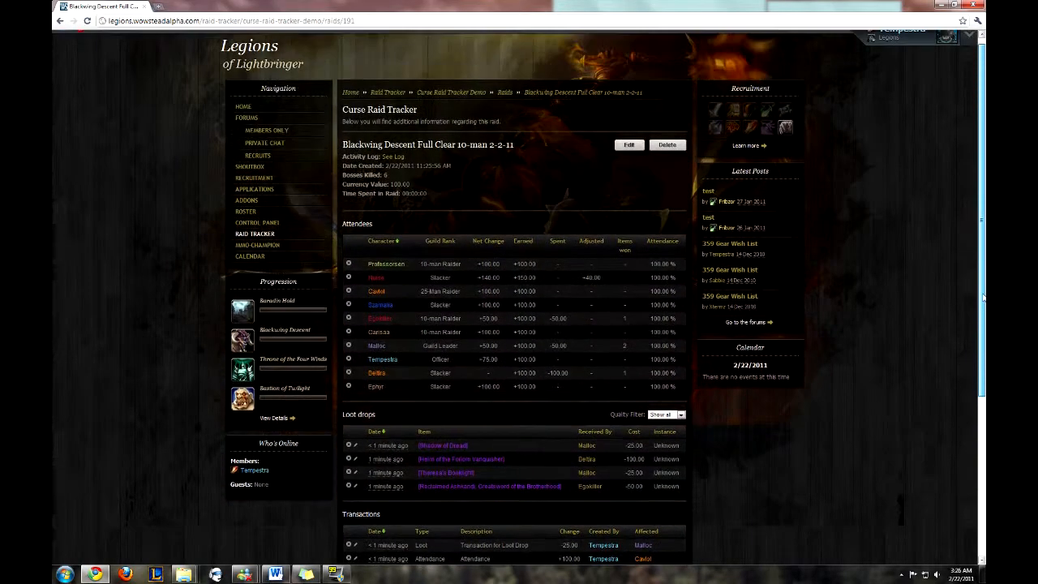
scroll(981, 410, down, 1)
scroll(438, 405, down, 2)
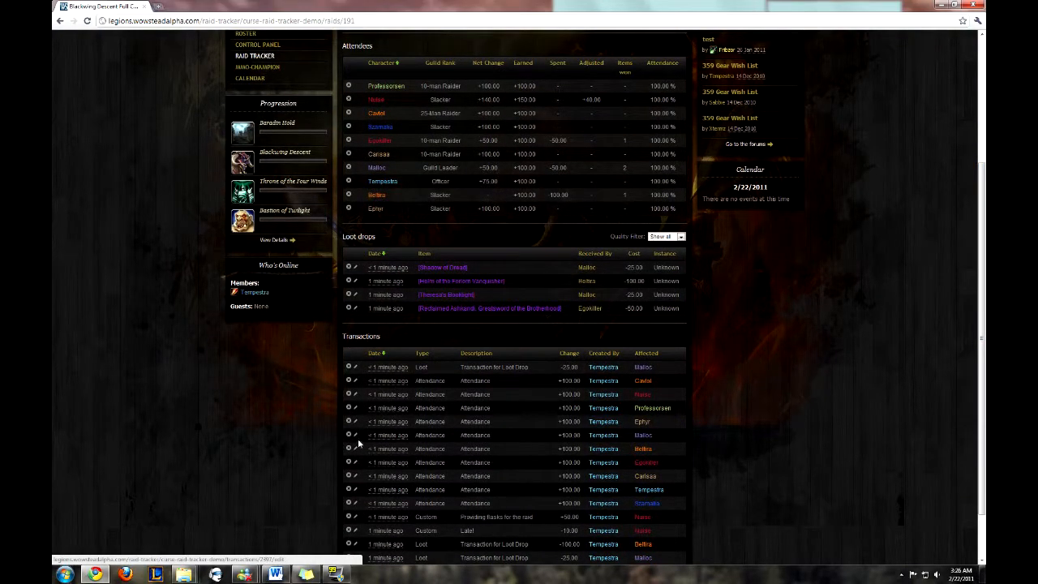
click(348, 533)
click(527, 299)
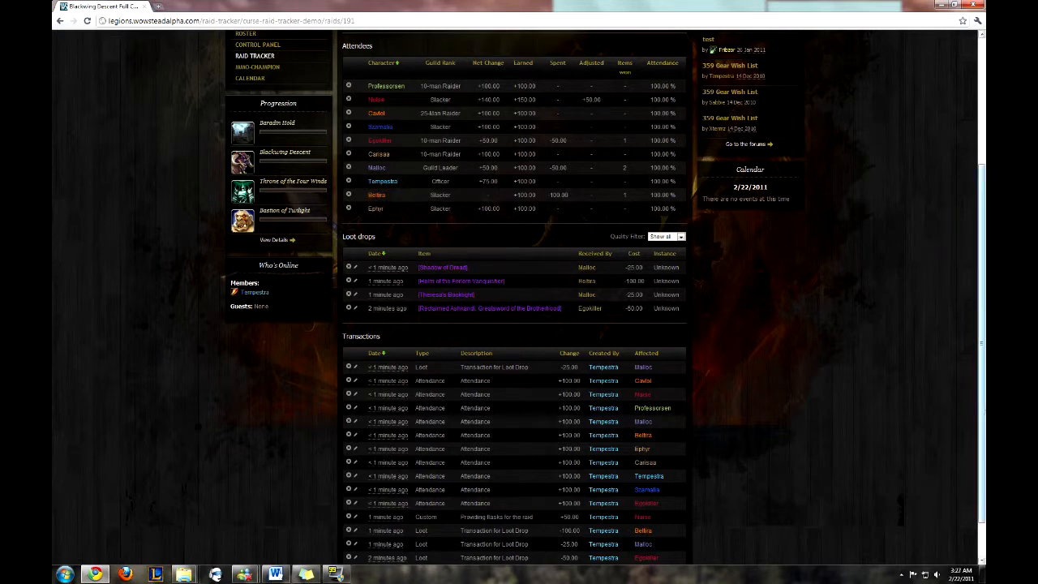
Step: Return to the Curse Raid Tracker Demo pool dashboard and look over its standings, loot drops, raids and transactions
drag(981, 433, 976, 302)
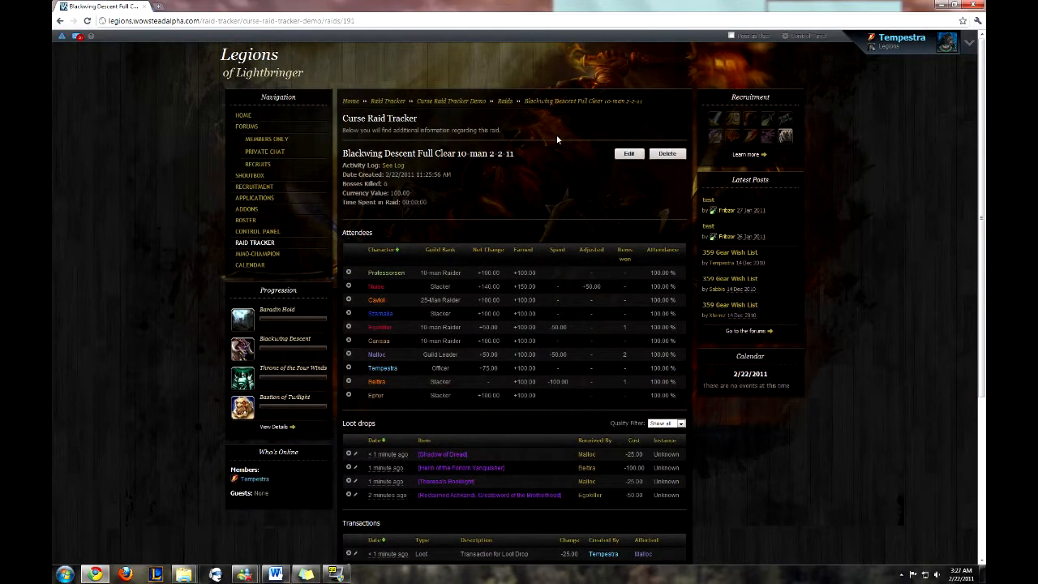
click(463, 102)
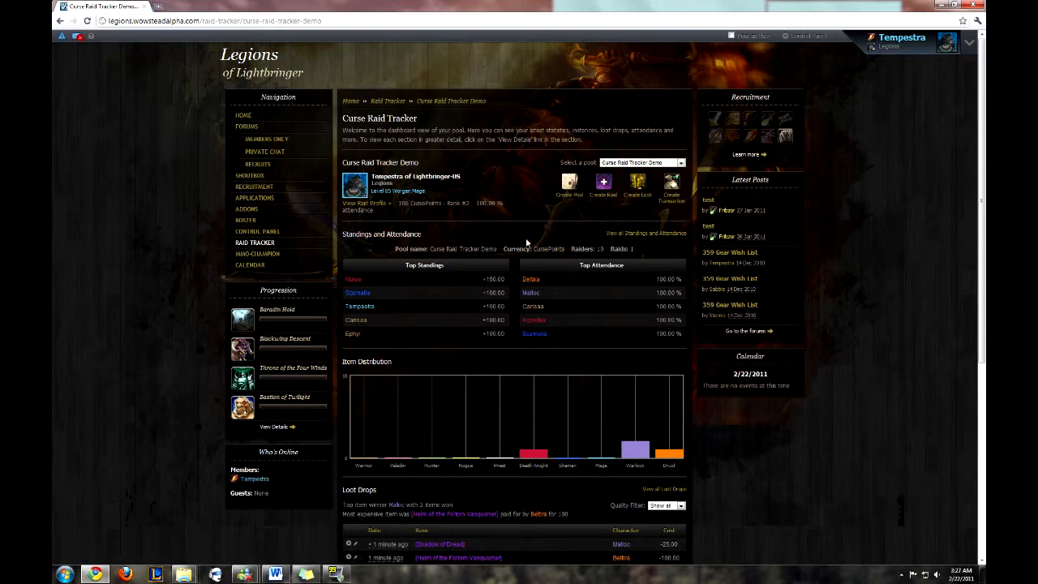
click(637, 235)
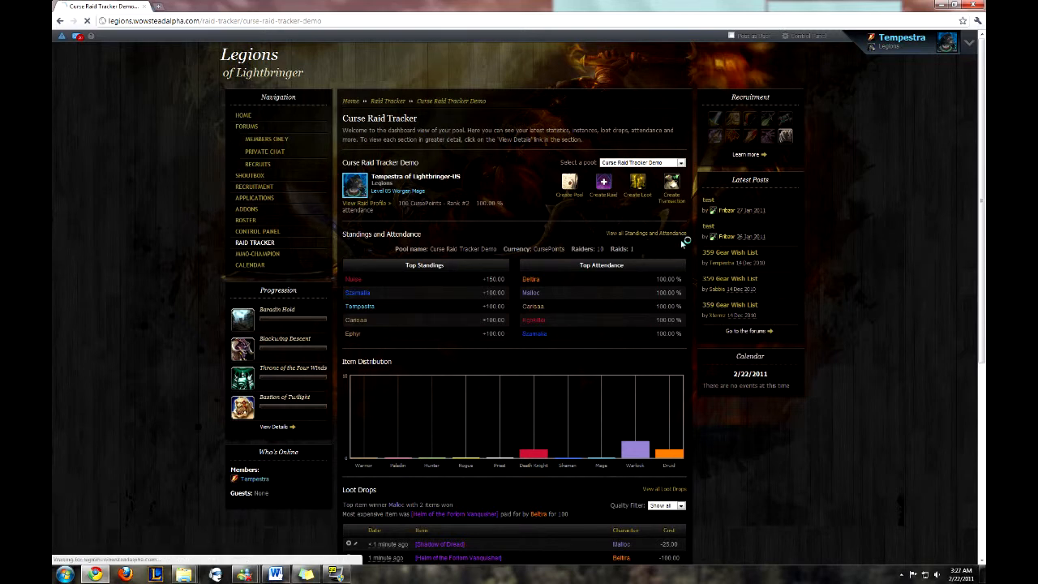
click(60, 20)
drag(982, 188, 980, 351)
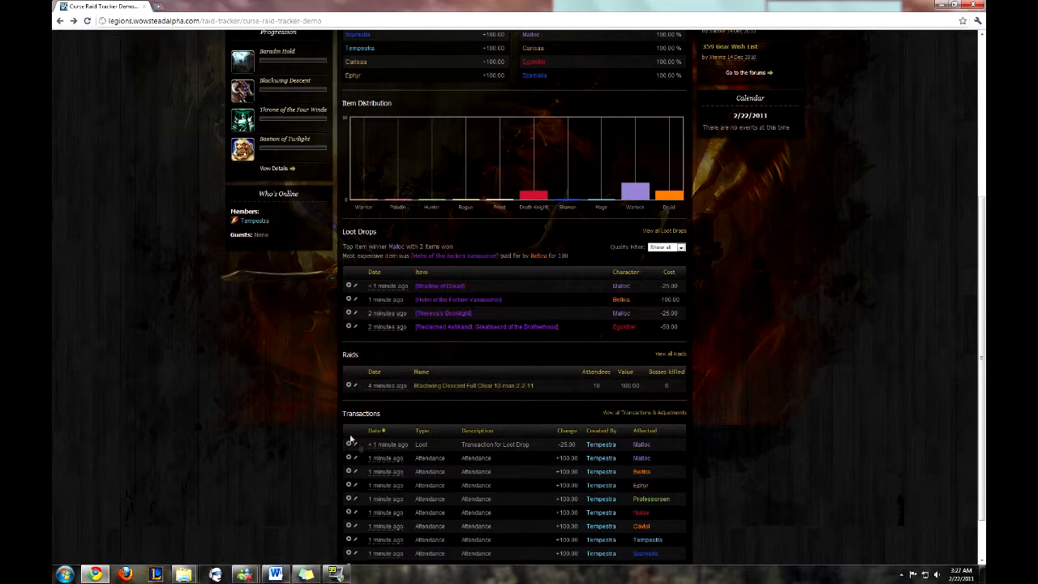
drag(982, 466, 982, 307)
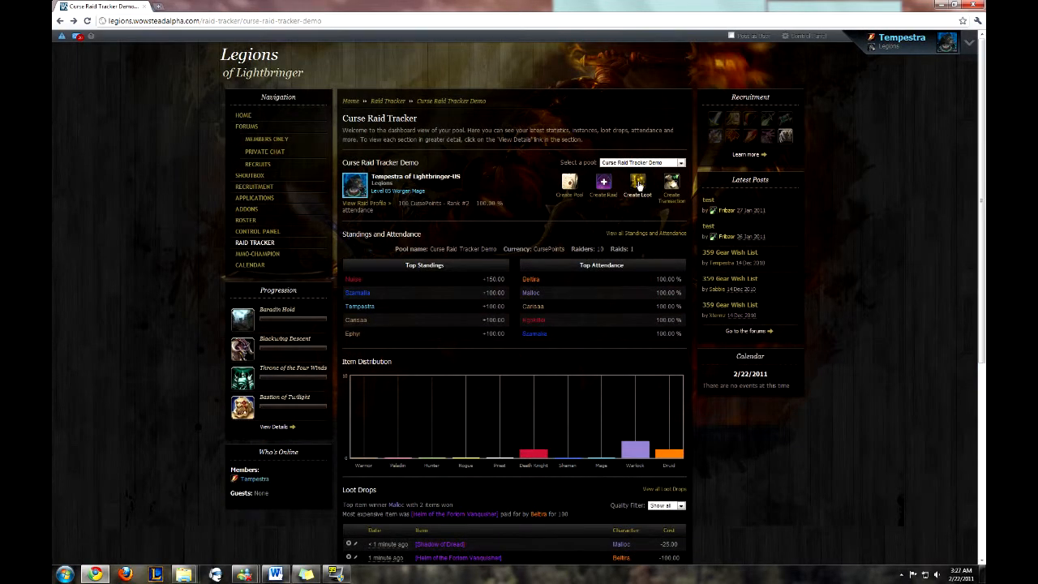
Step: Examine the pool's Create Loot Drop form and its character choices, and close it without submitting
click(638, 185)
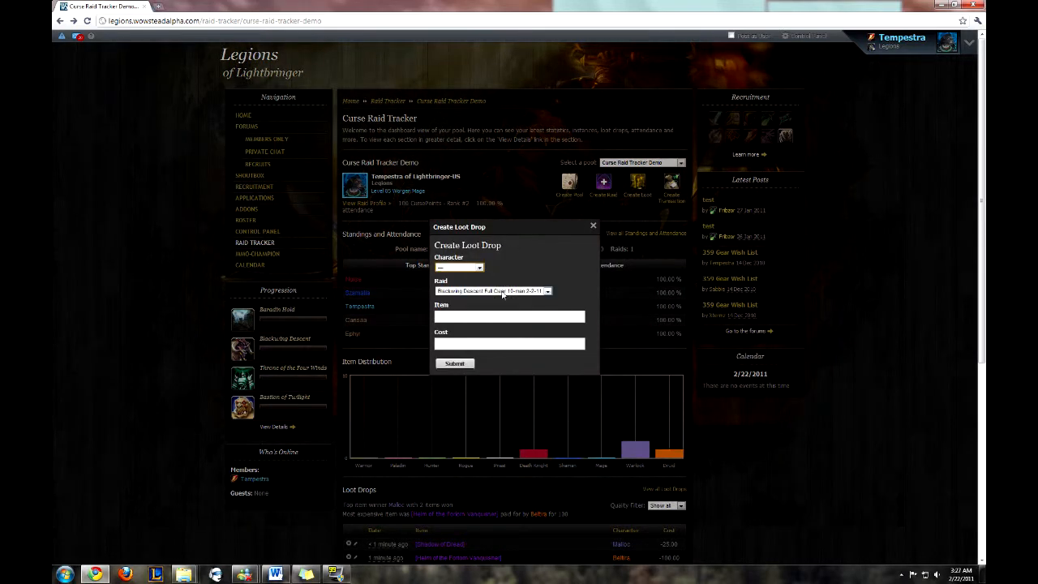
click(467, 269)
click(482, 270)
click(594, 228)
Step: Examine the Create Transaction form by trying selections in its character list, and close it without submitting
click(672, 185)
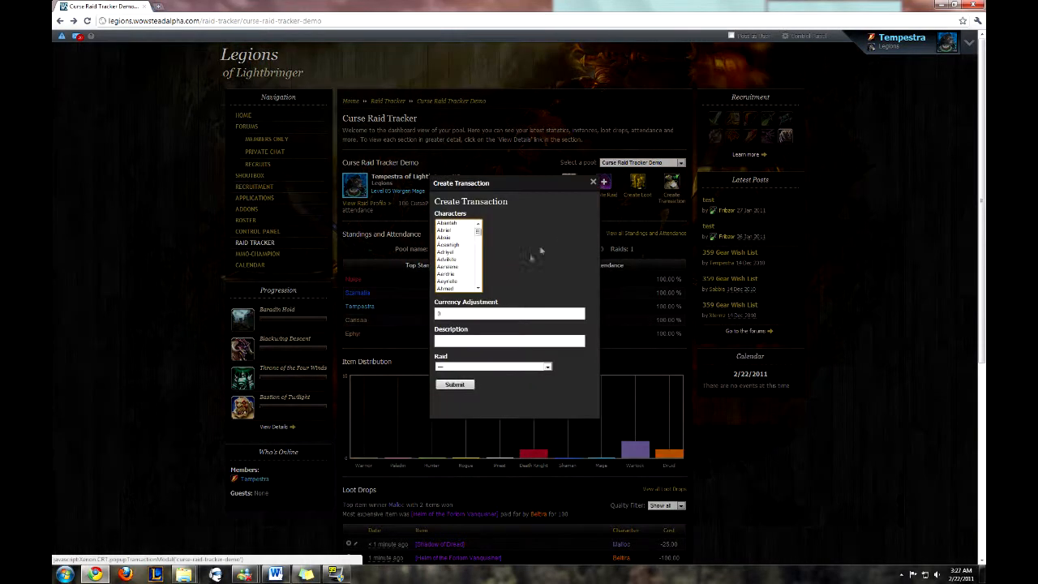
click(457, 262)
click(468, 288)
click(480, 289)
click(479, 288)
click(480, 289)
click(460, 281)
click(456, 252)
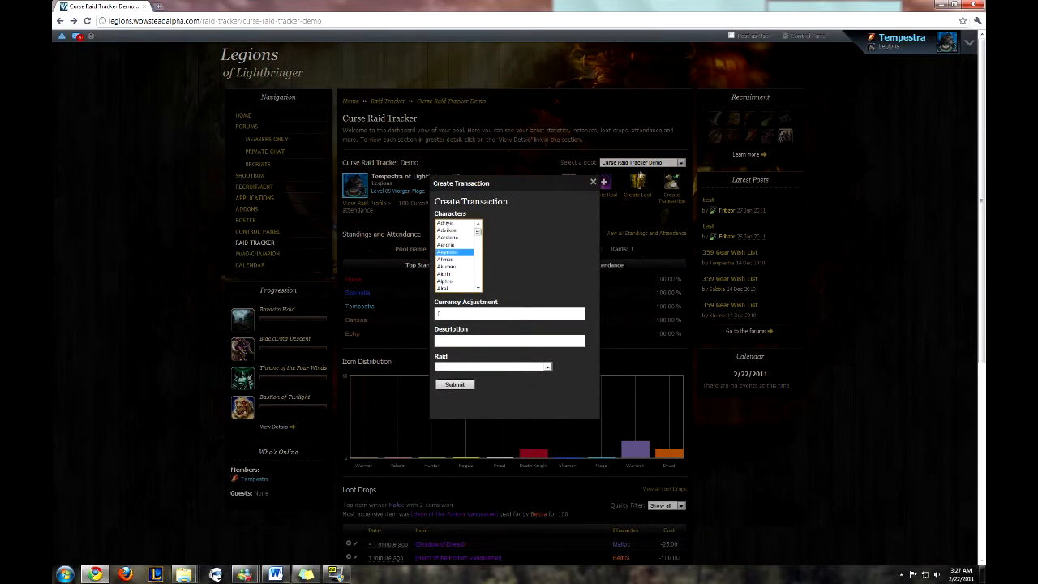
click(596, 182)
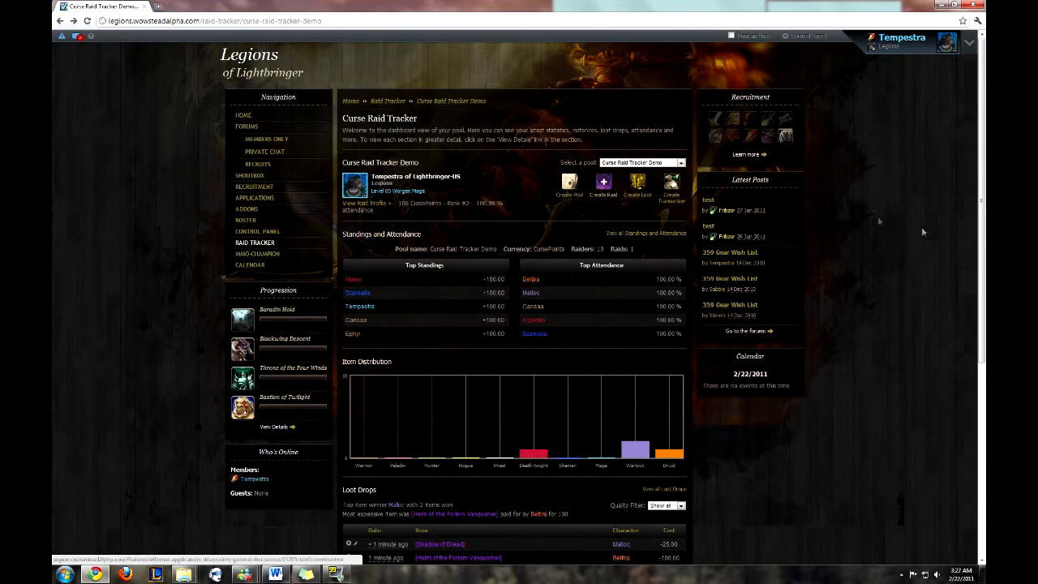